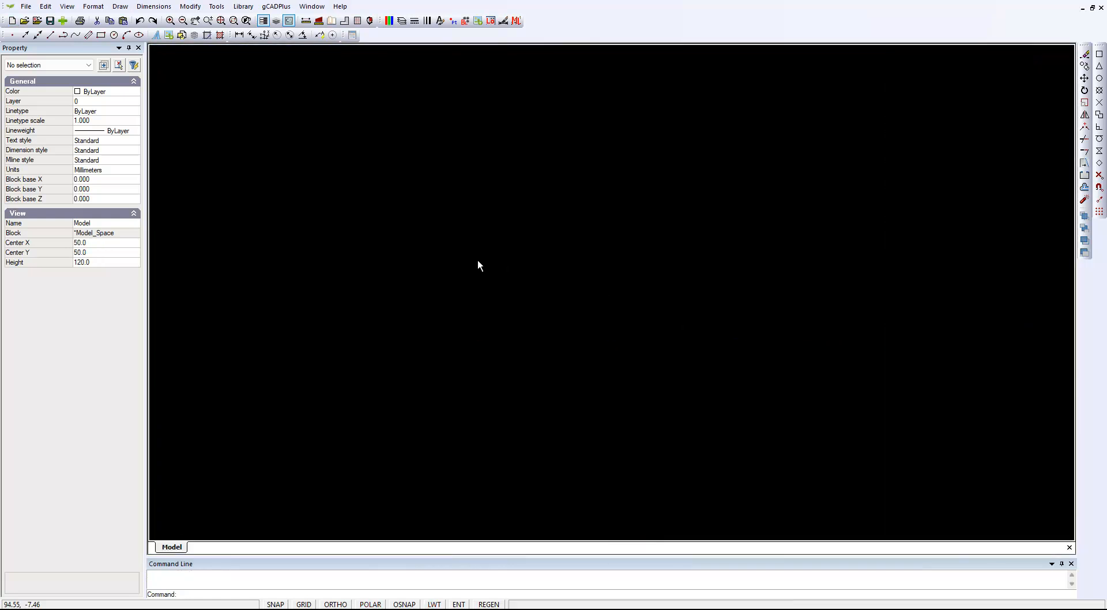
left_click(402, 23)
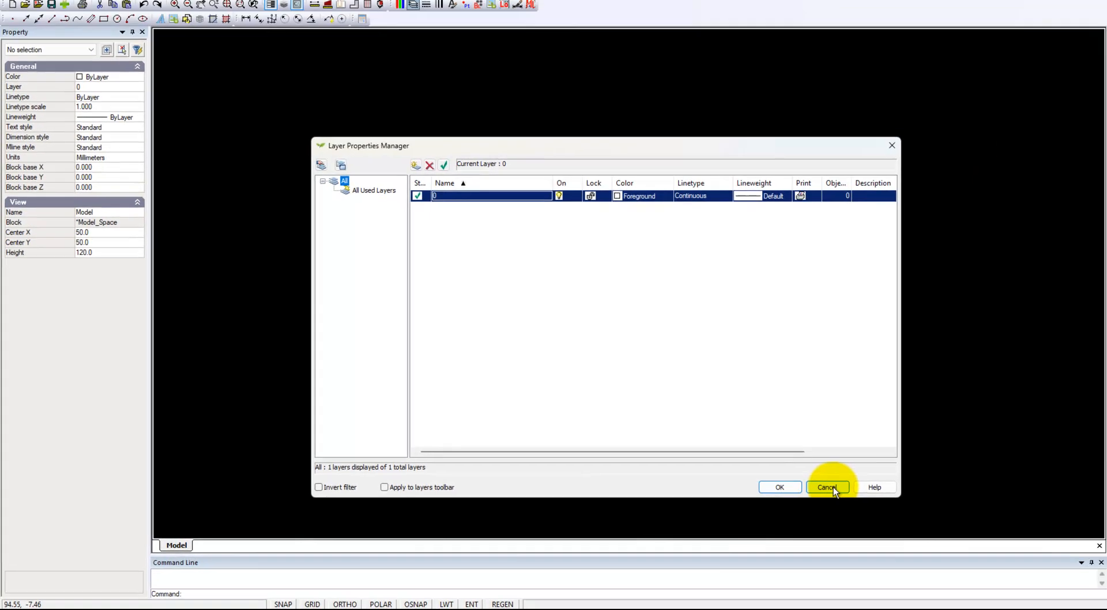
left_click(963, 466)
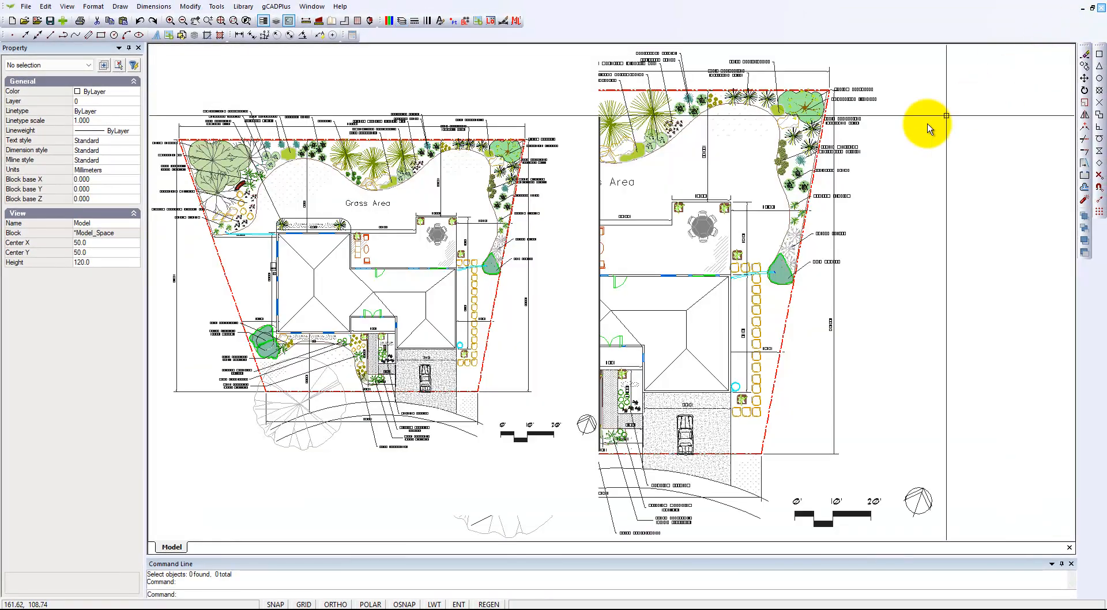
scroll(918, 128, "up", 2)
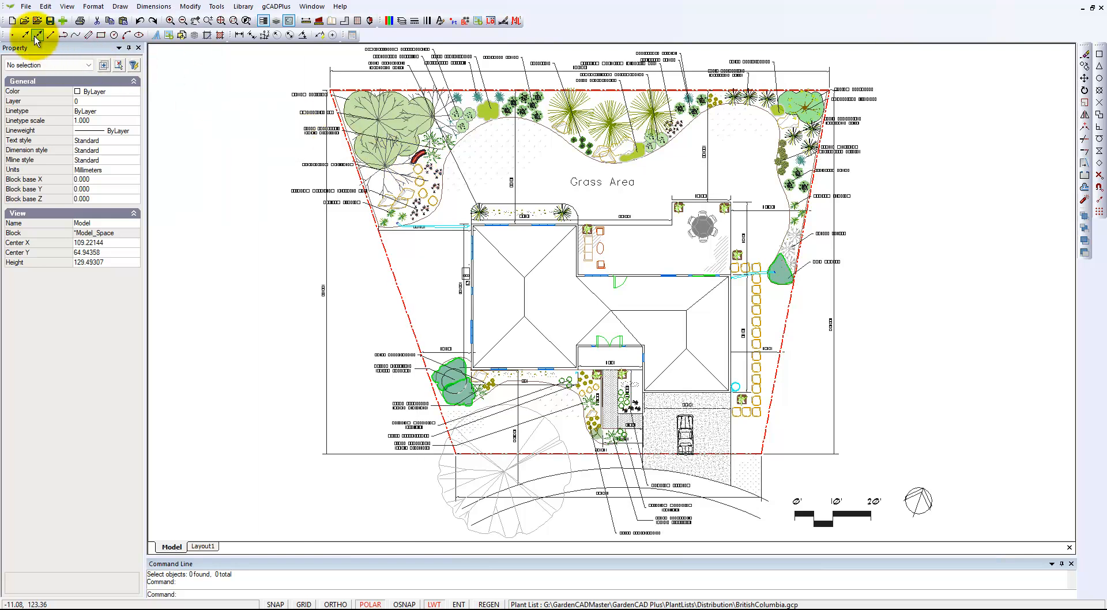
Step: Create a new drawing from the Default.lcd template
left_click(12, 21)
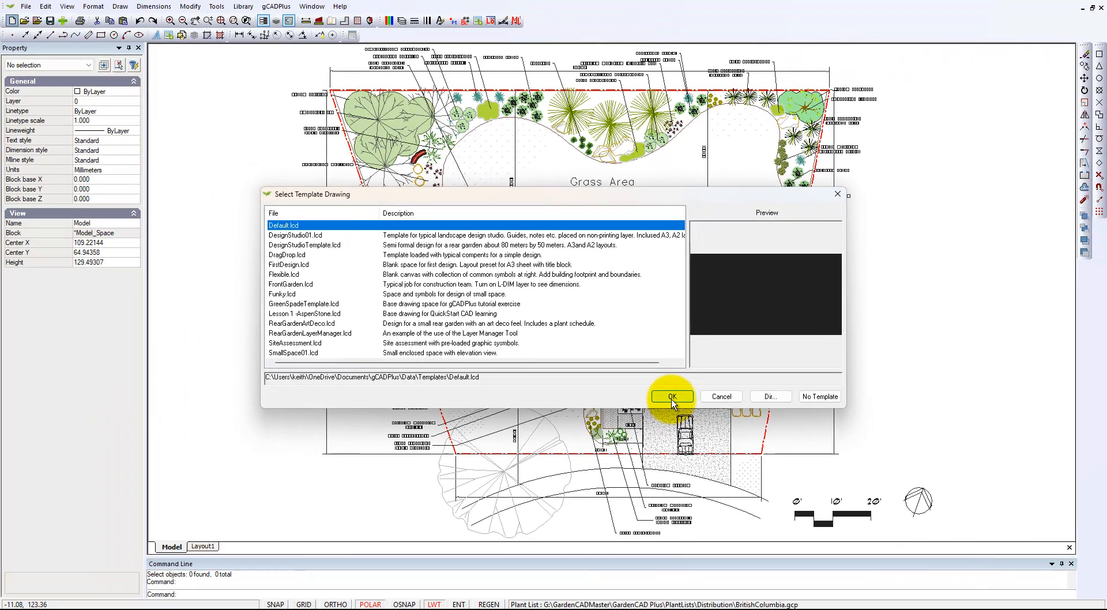
left_click(716, 431)
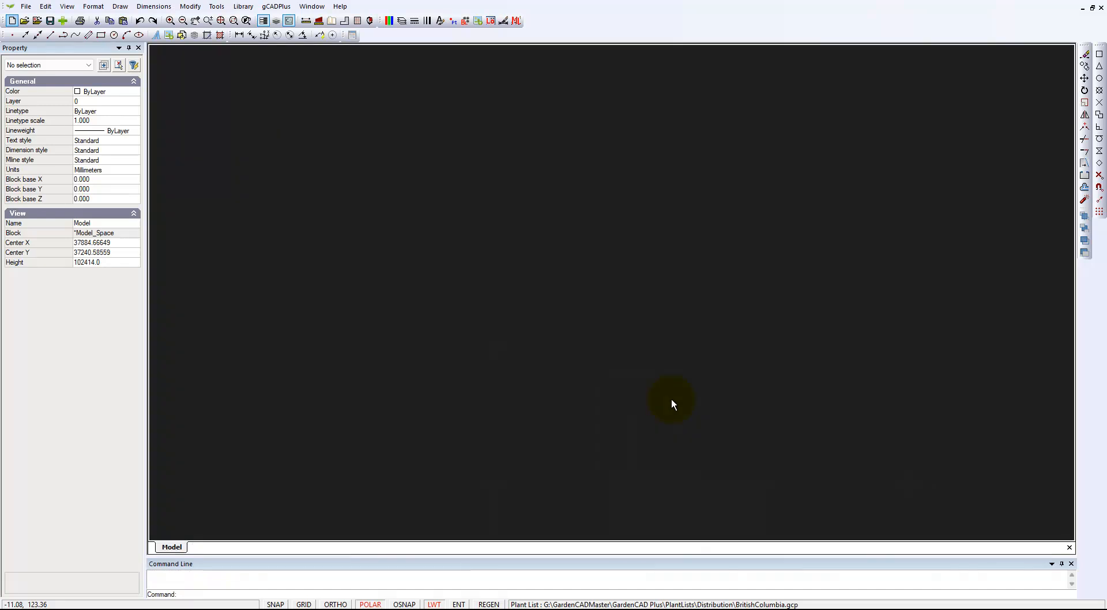
Step: Add two new layers to the drawing and make the second one the current layer
left_click(390, 21)
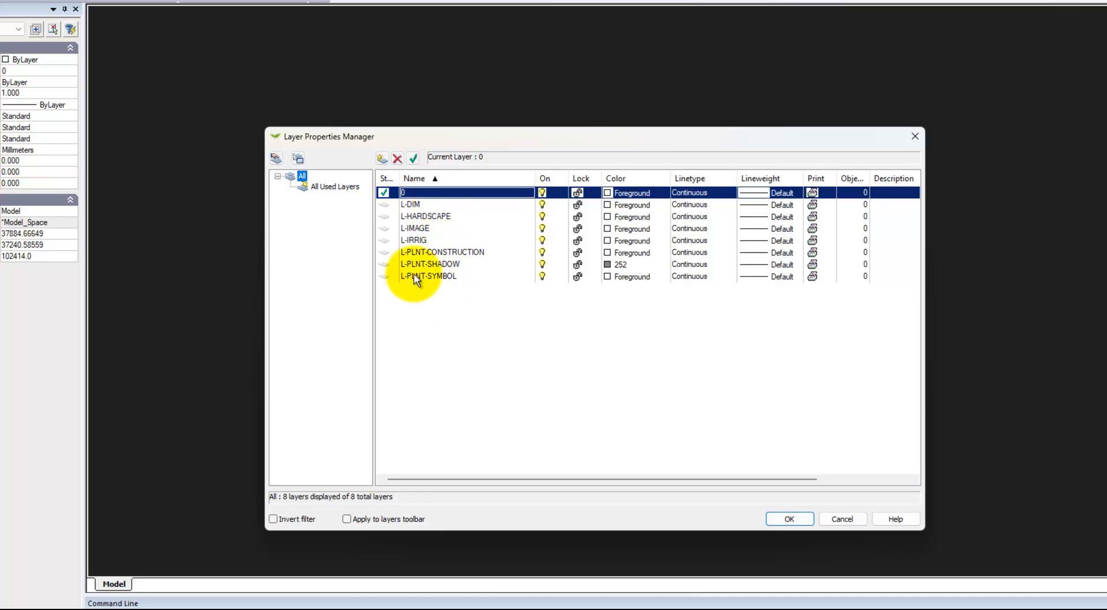
left_click(386, 205)
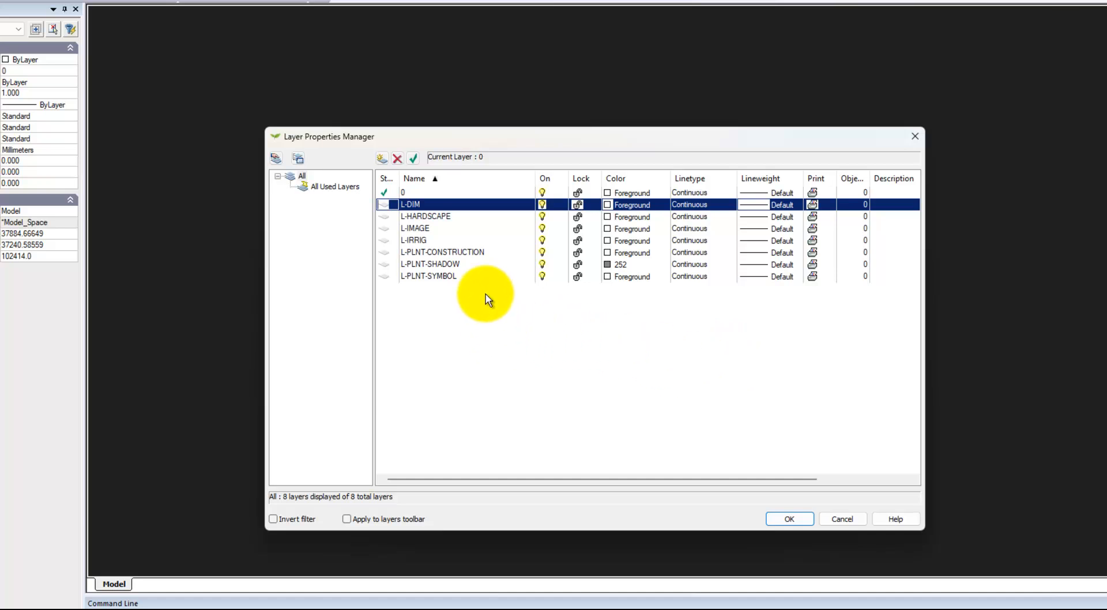
left_click(382, 161)
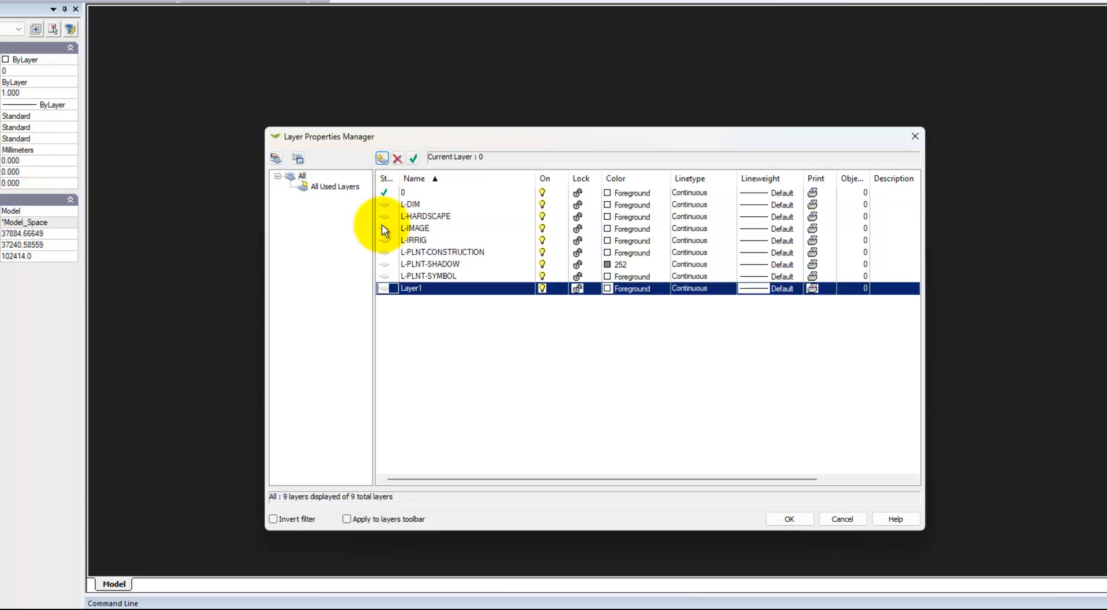
left_click(383, 161)
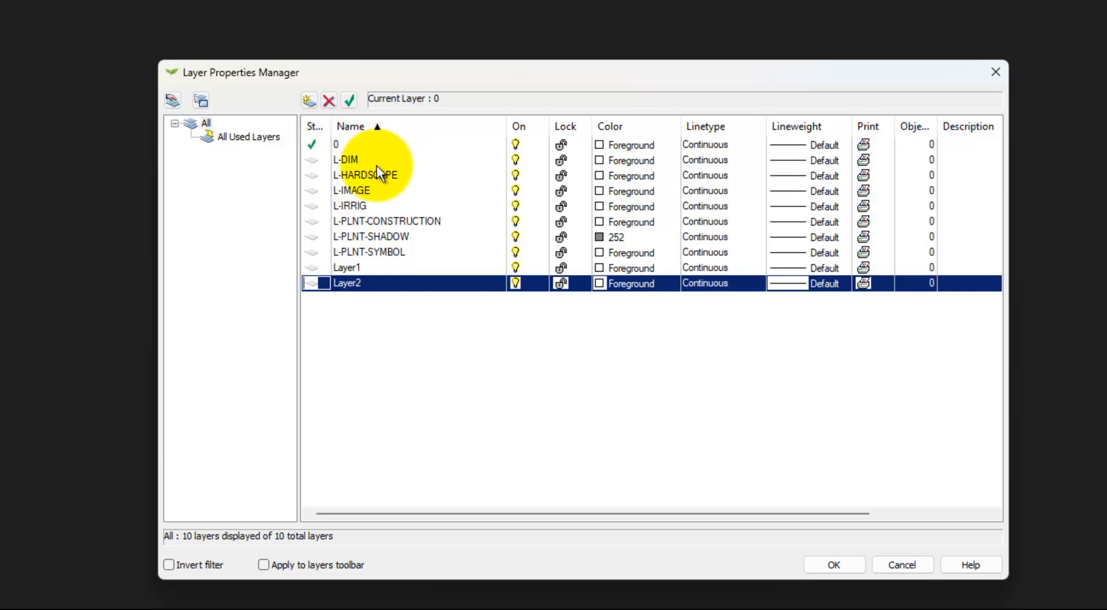
left_click(349, 101)
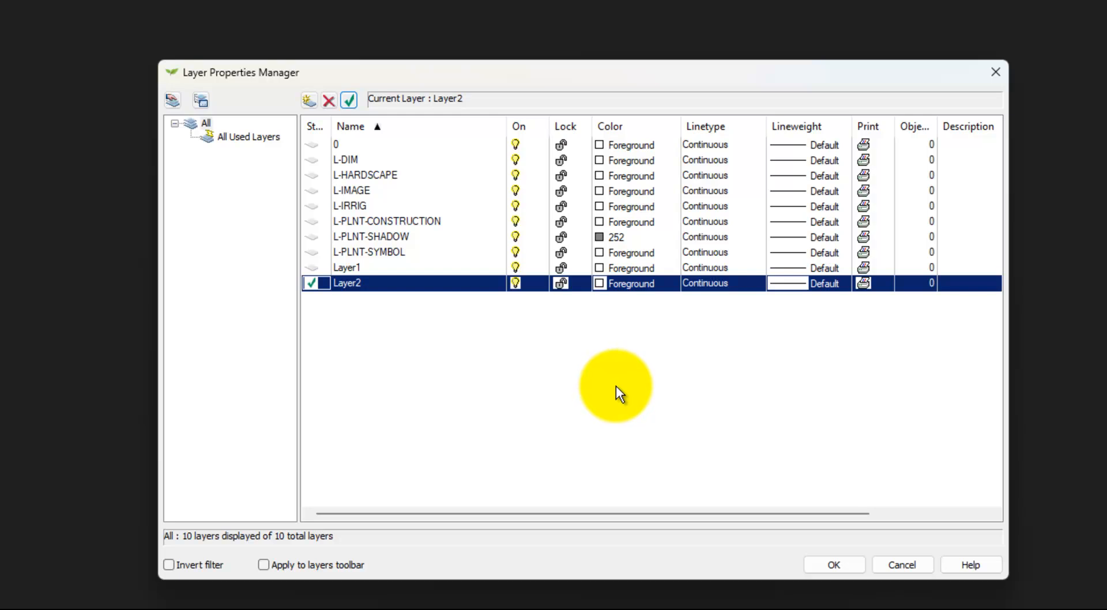
Step: Set the color of the current layer Layer2 to index color 53 and apply the layer changes
left_click(619, 285)
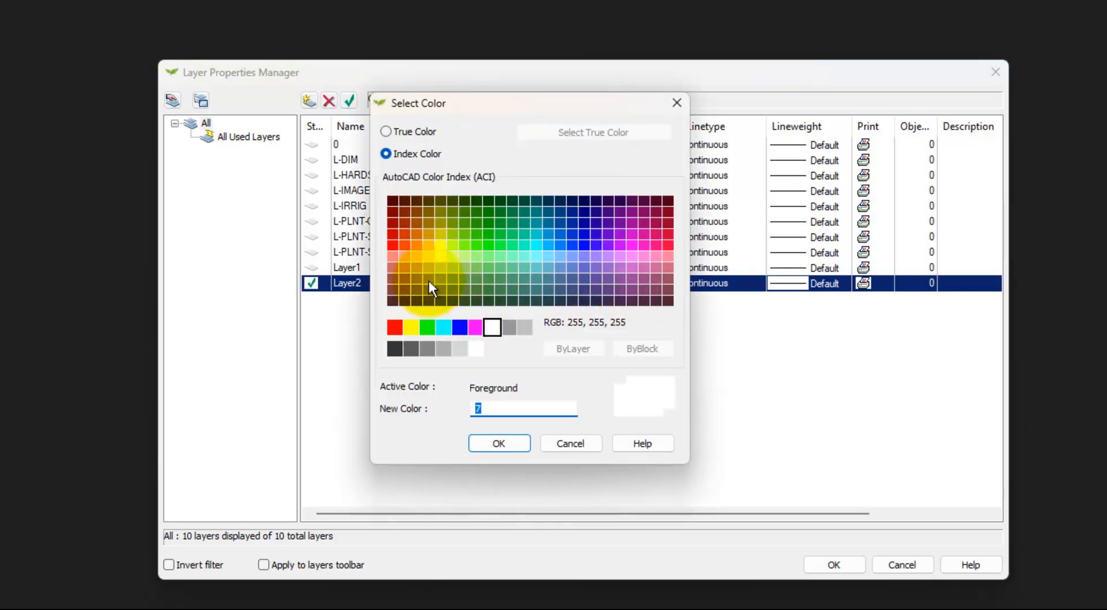
left_click(440, 267)
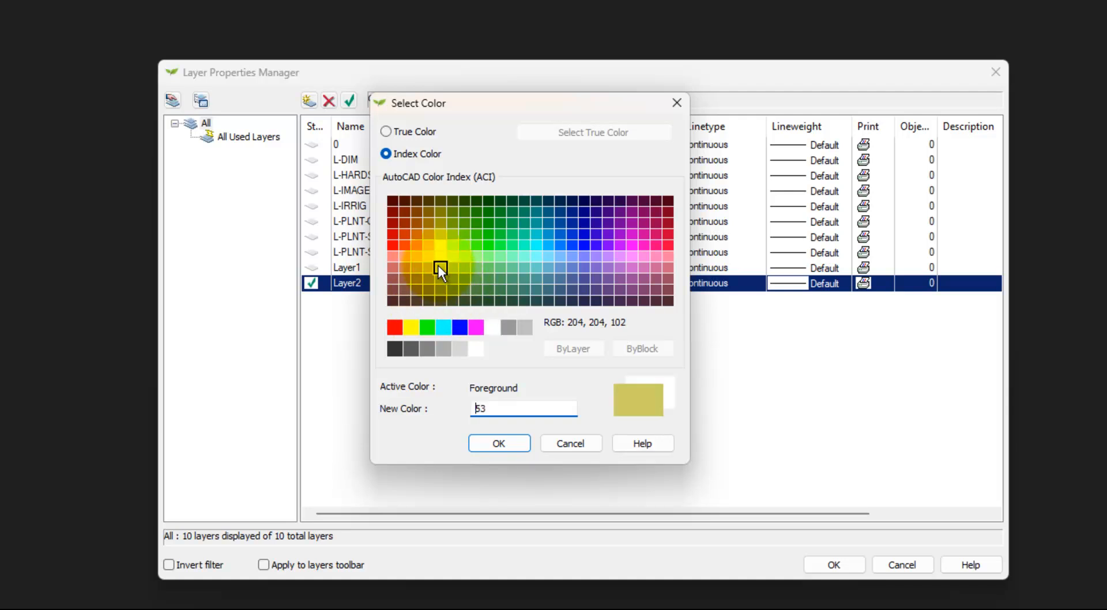
left_click(498, 445)
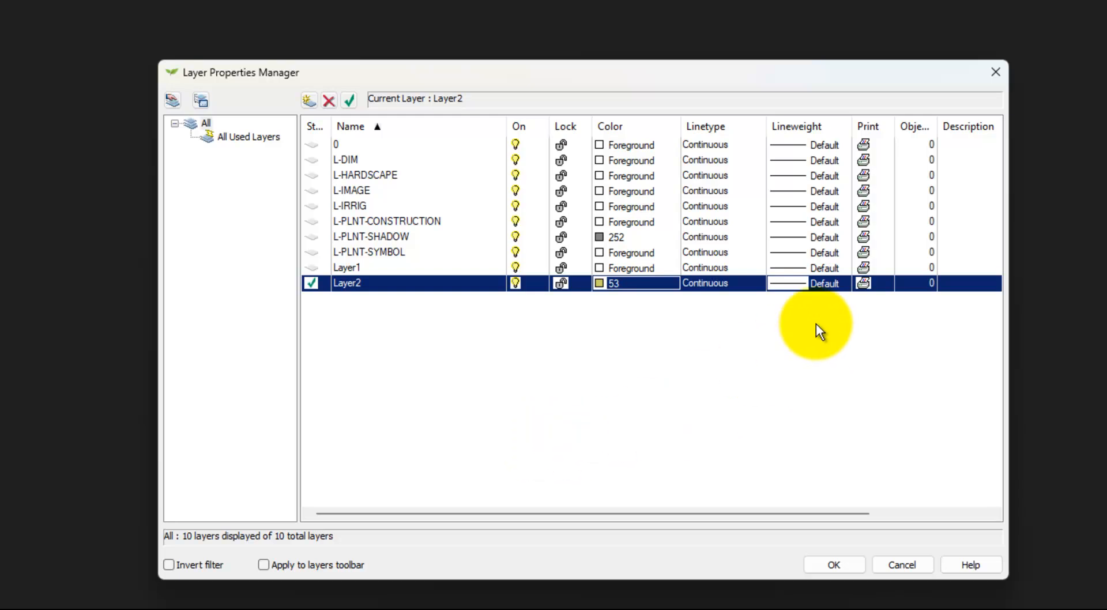
left_click(833, 565)
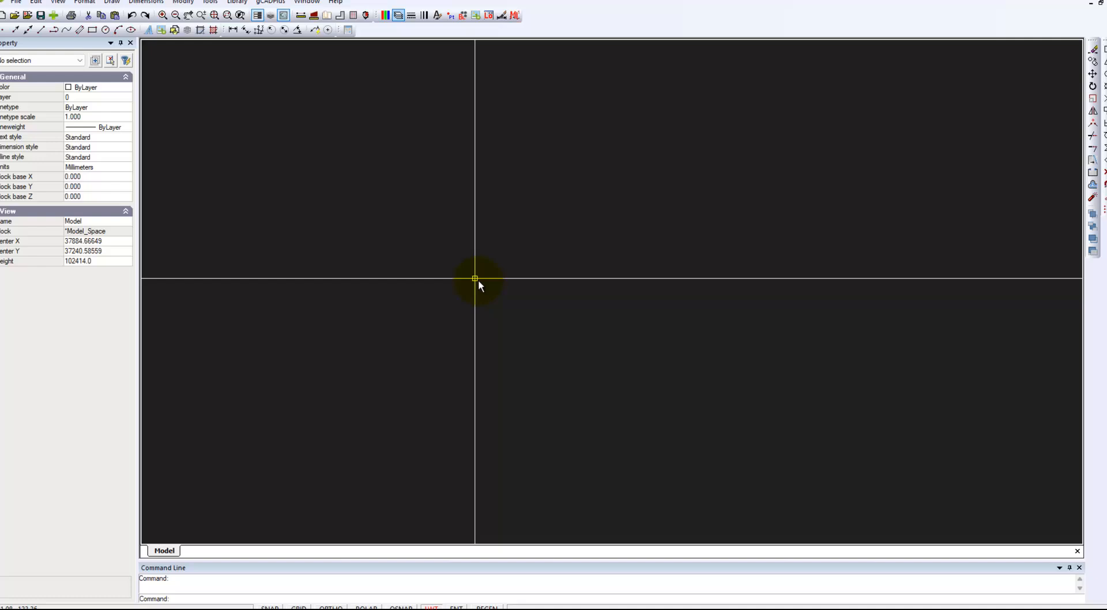
Step: Draw a center-radius circle in the middle of the drawing area with a radius of about 24,847 mm
left_click(111, 2)
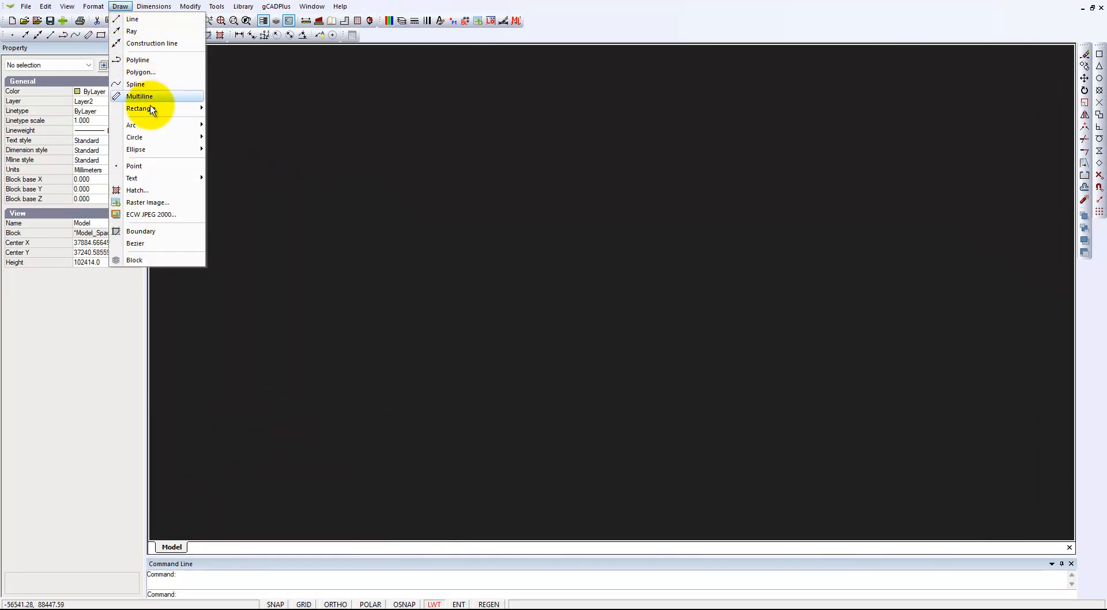
mouse_move(154, 138)
left_click(237, 138)
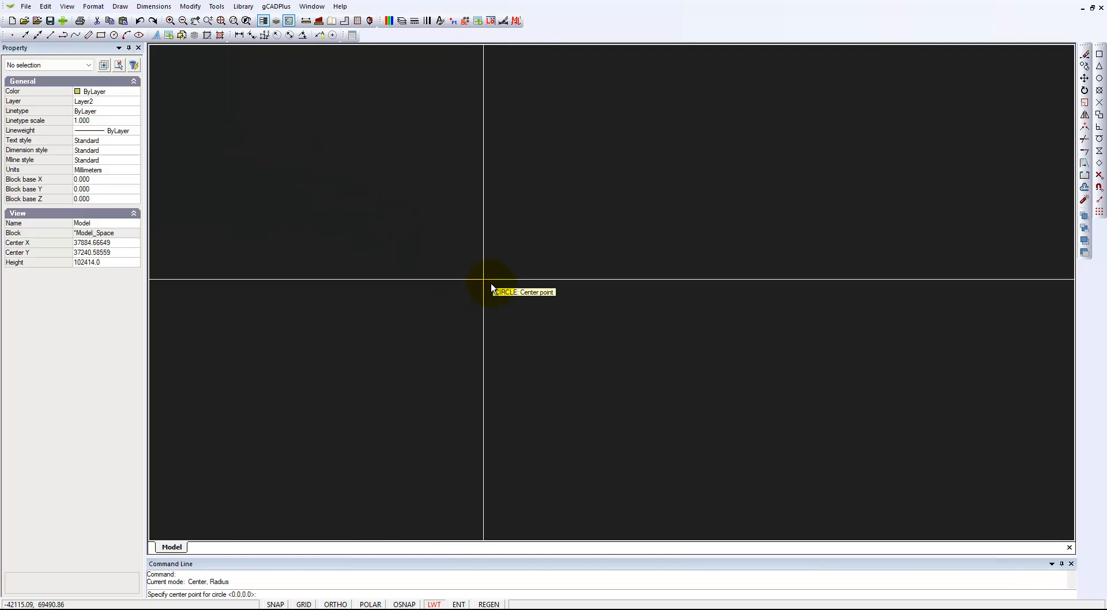
left_click(650, 351)
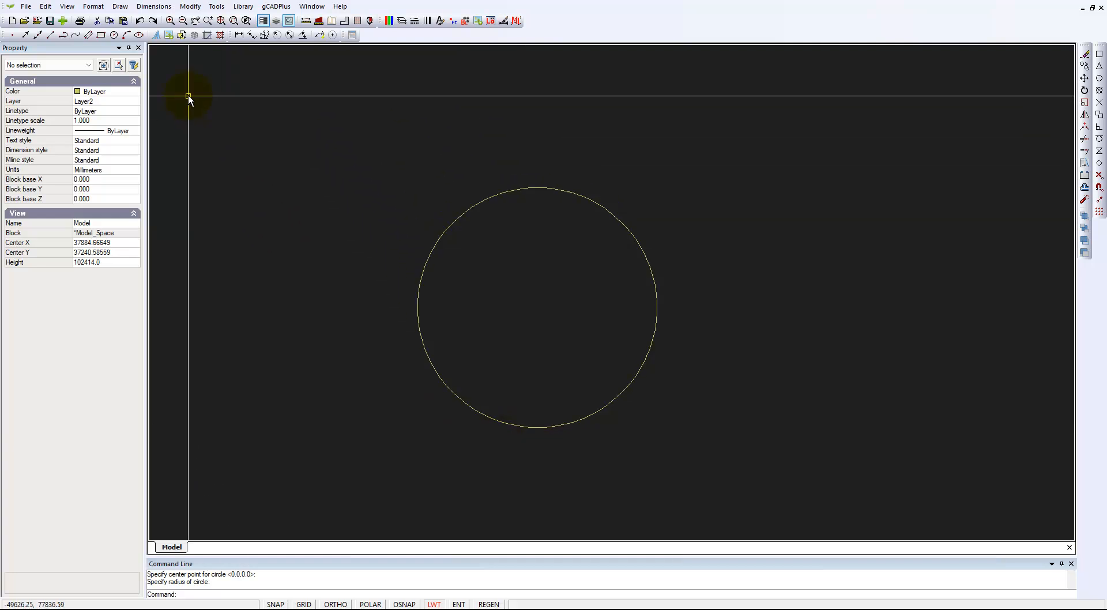
Step: Change the drawing background color to white
left_click(68, 9)
mouse_move(154, 198)
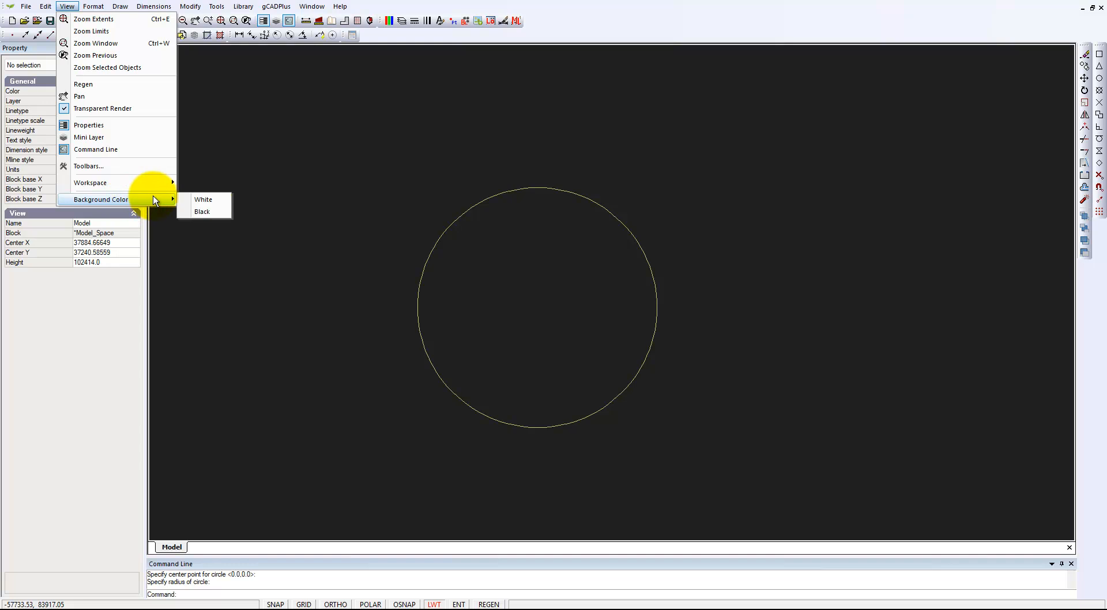
left_click(209, 203)
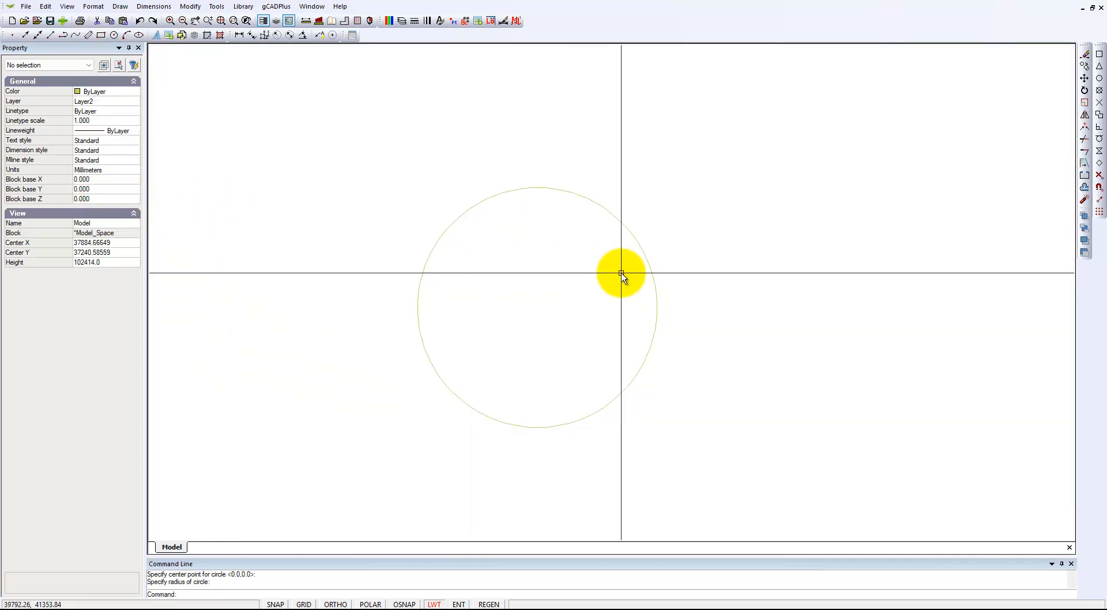
Step: Give the circle a fill and a border by setting Filled and Has border to Yes
left_click(652, 271)
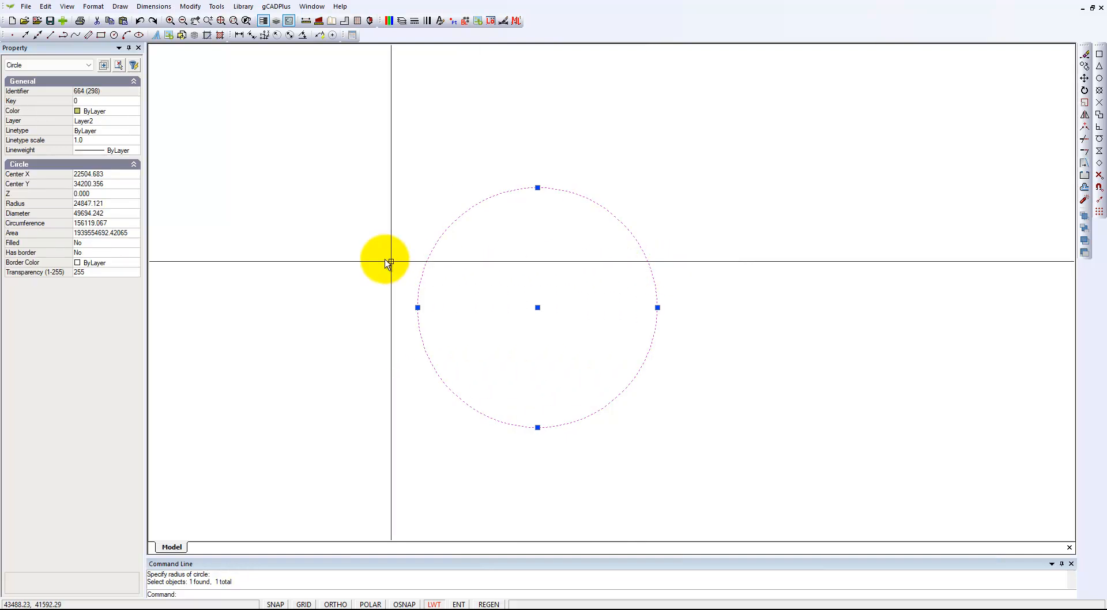
double_click(95, 243)
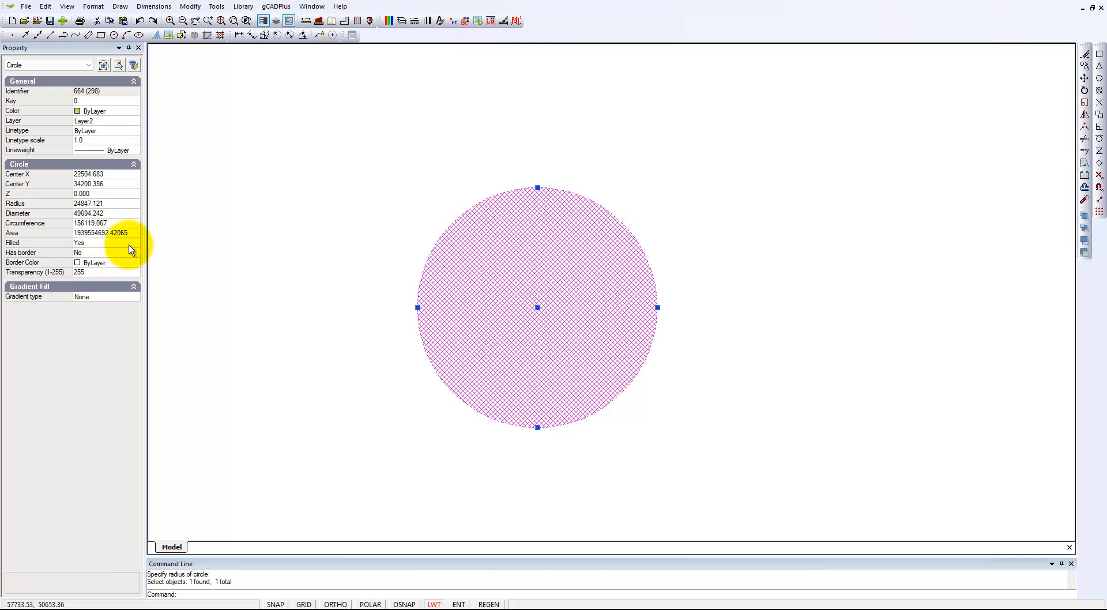
double_click(119, 253)
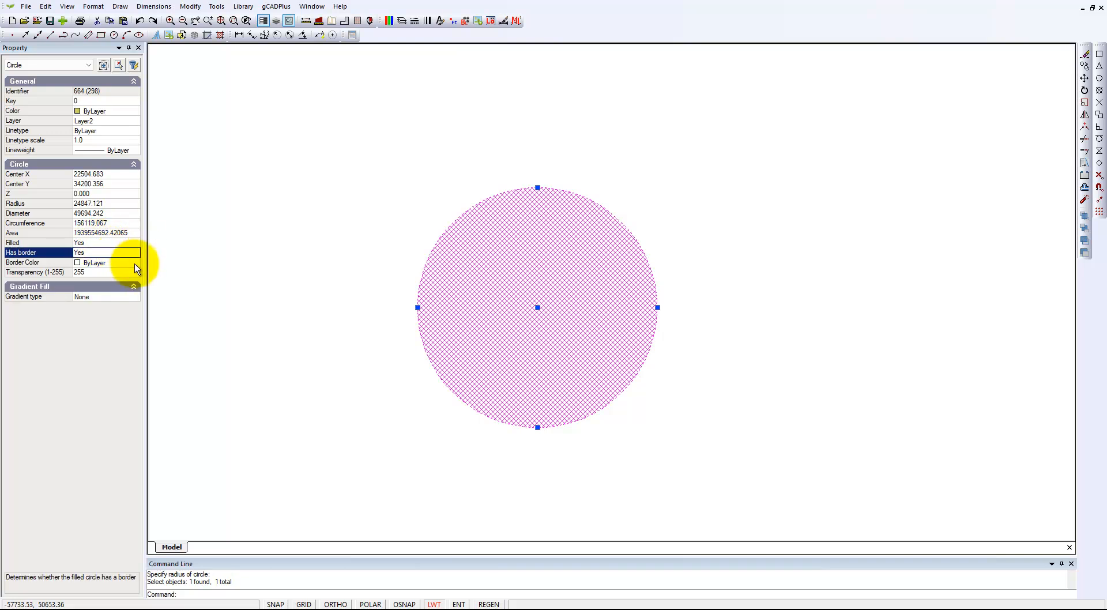
Step: Set the circle's border color to index color 251 and deselect the circle
left_click(136, 264)
left_click(135, 265)
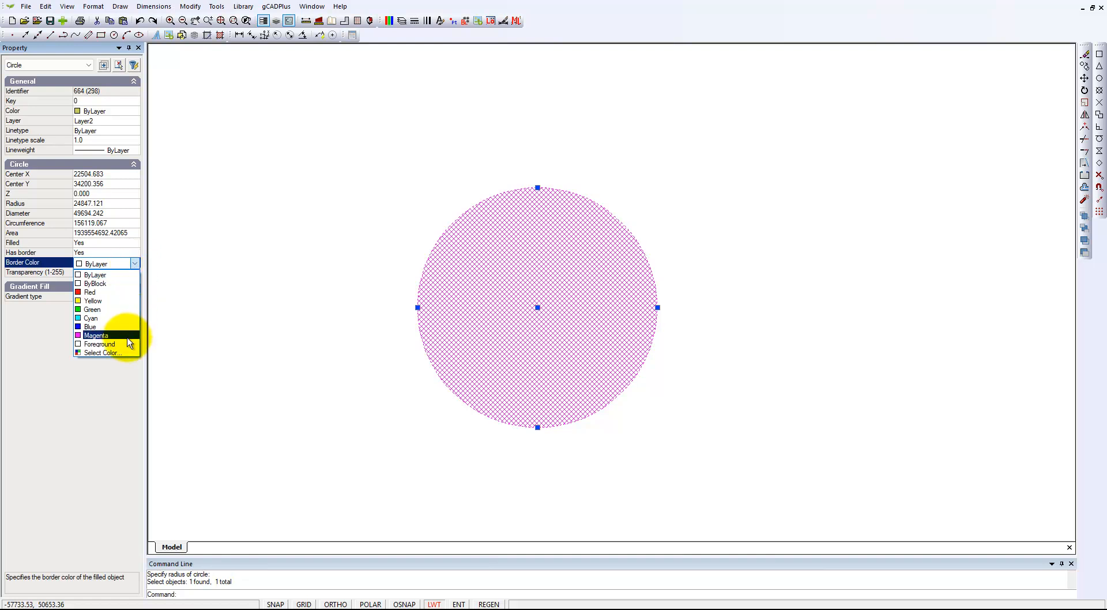
left_click(109, 353)
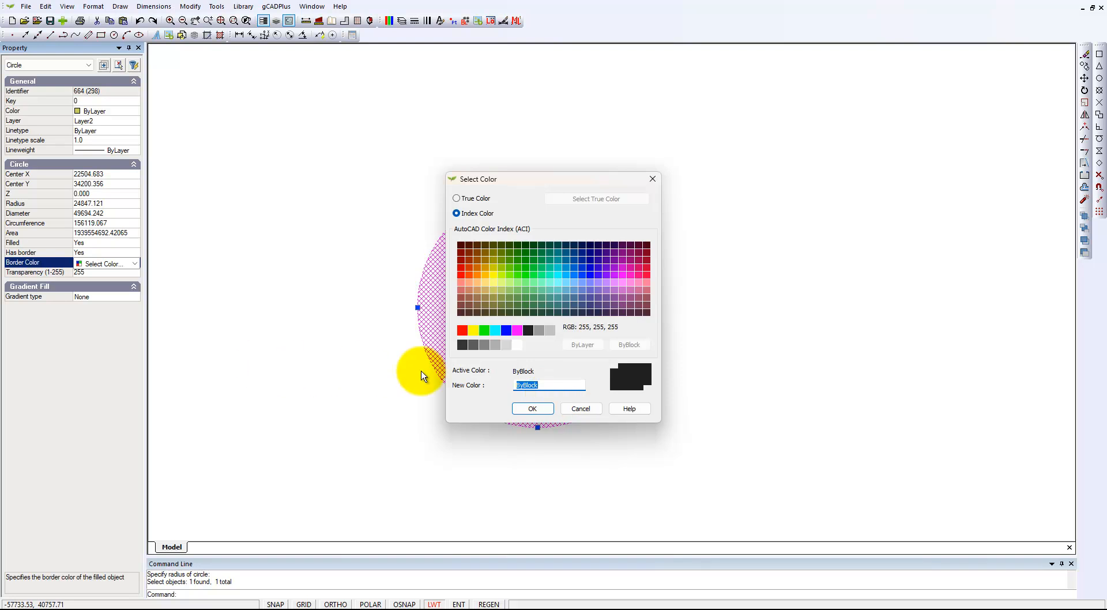
left_click(473, 345)
left_click(529, 408)
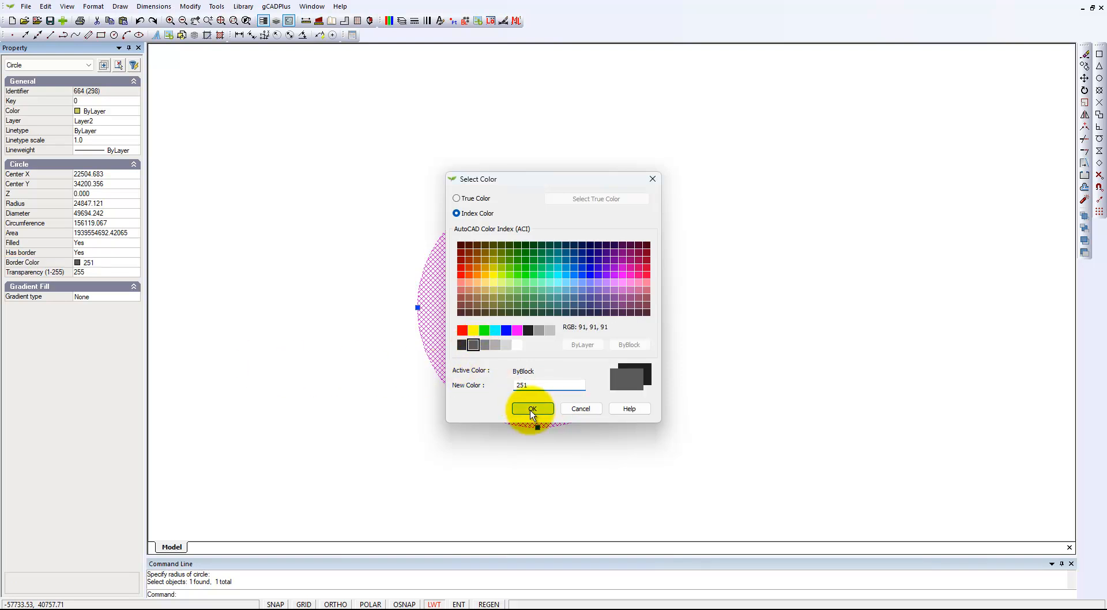
right_click(369, 261)
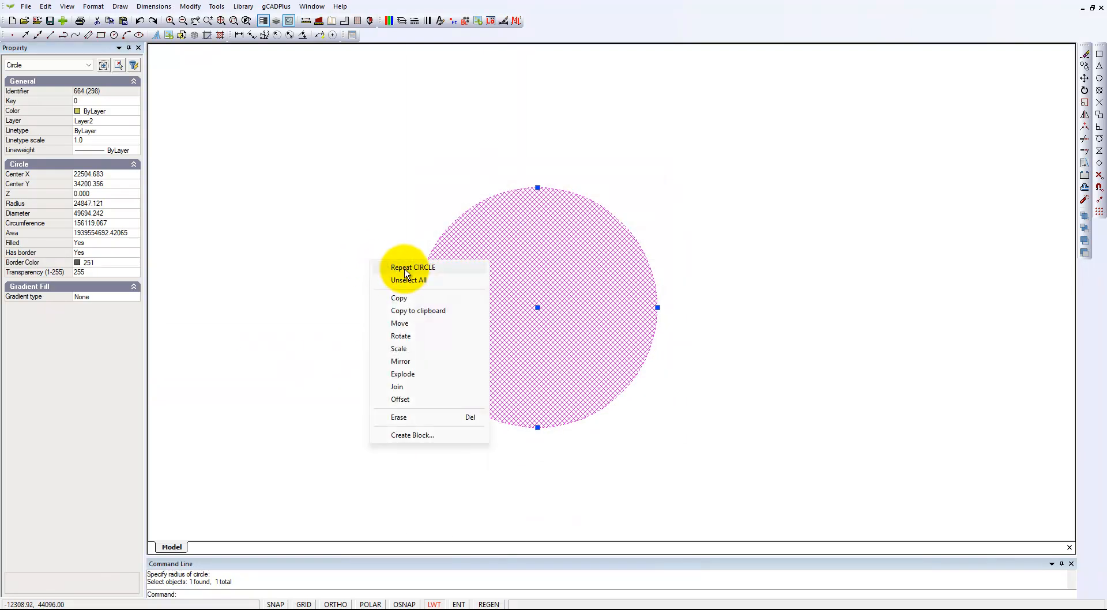
left_click(384, 278)
scroll(392, 285, "down", 1)
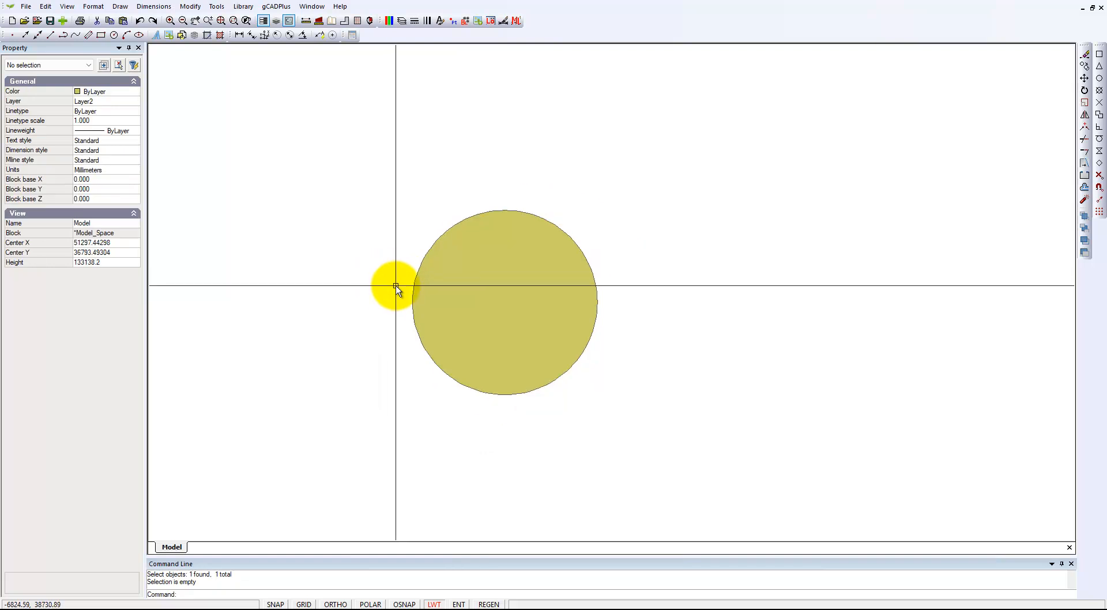
Step: Rename the layer Layer2 as L-Test in the Layer Properties Manager
left_click(401, 22)
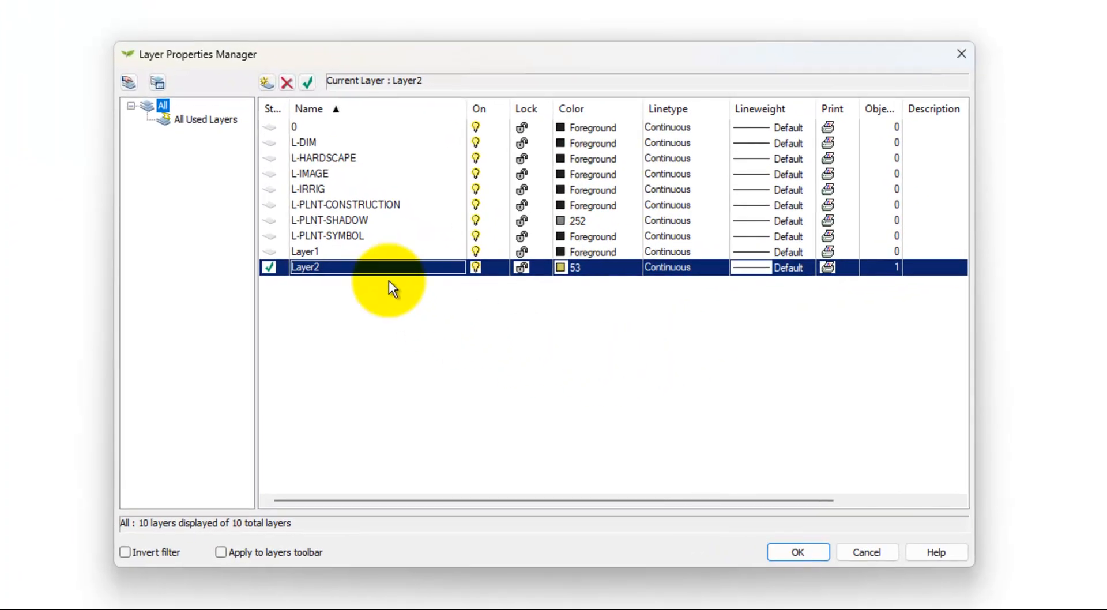
left_click(338, 251)
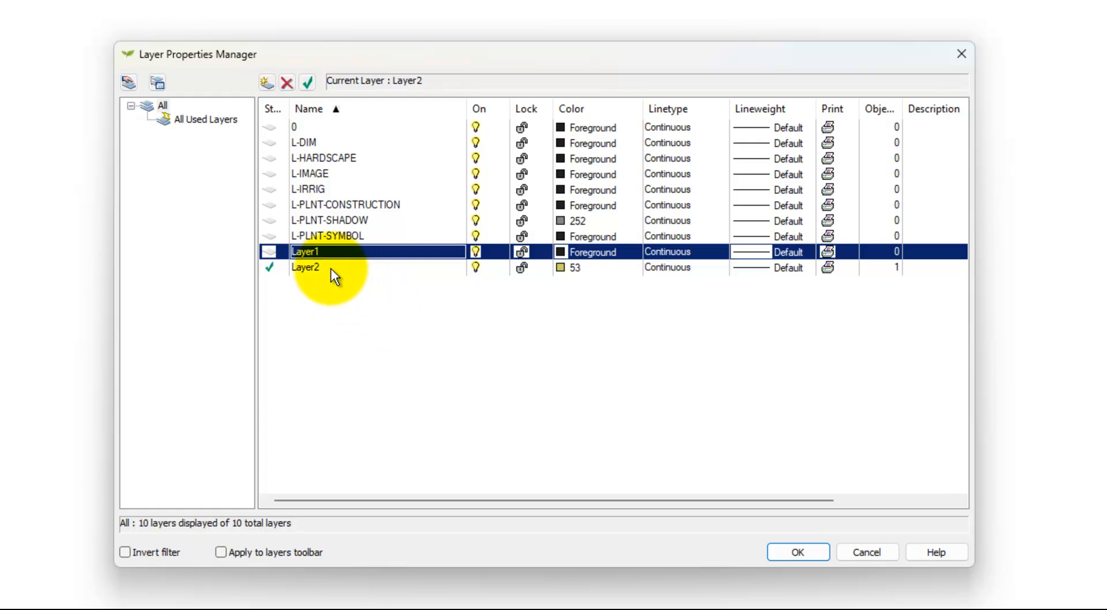
left_click(331, 268)
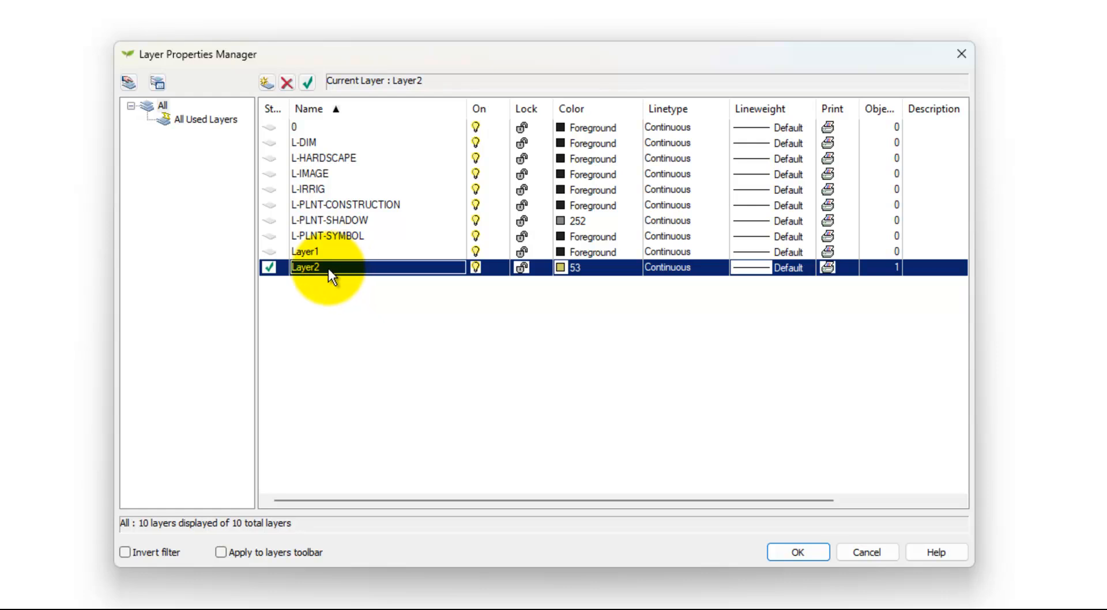
left_click(324, 268)
left_click(325, 268)
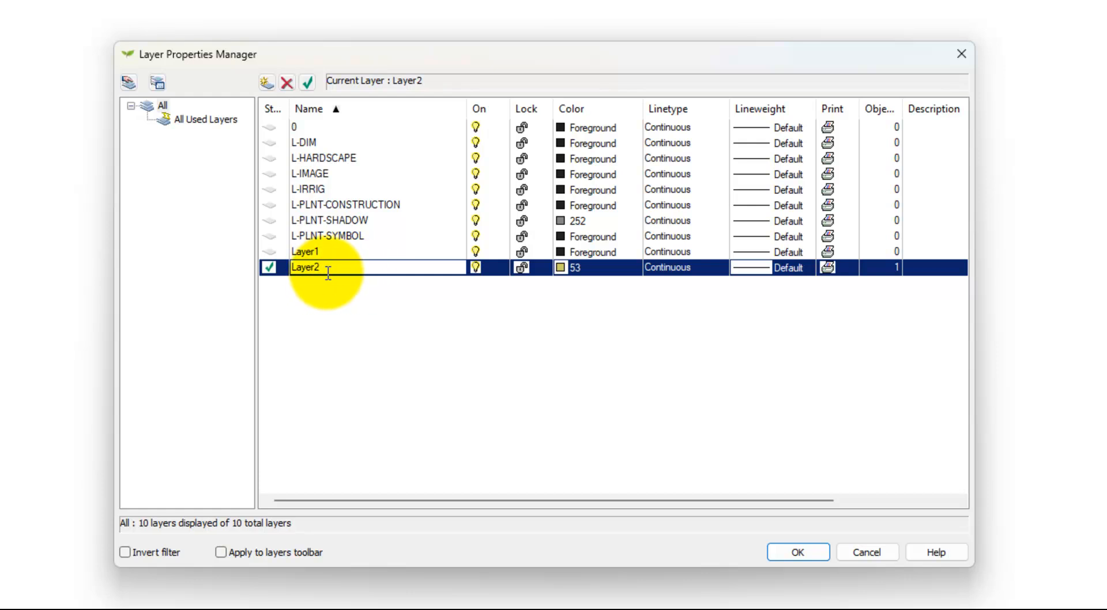
key("BackSpace")
key("BackSpace")
key("BackSpace")
key("BackSpace")
key("BackSpace")
type("L-")
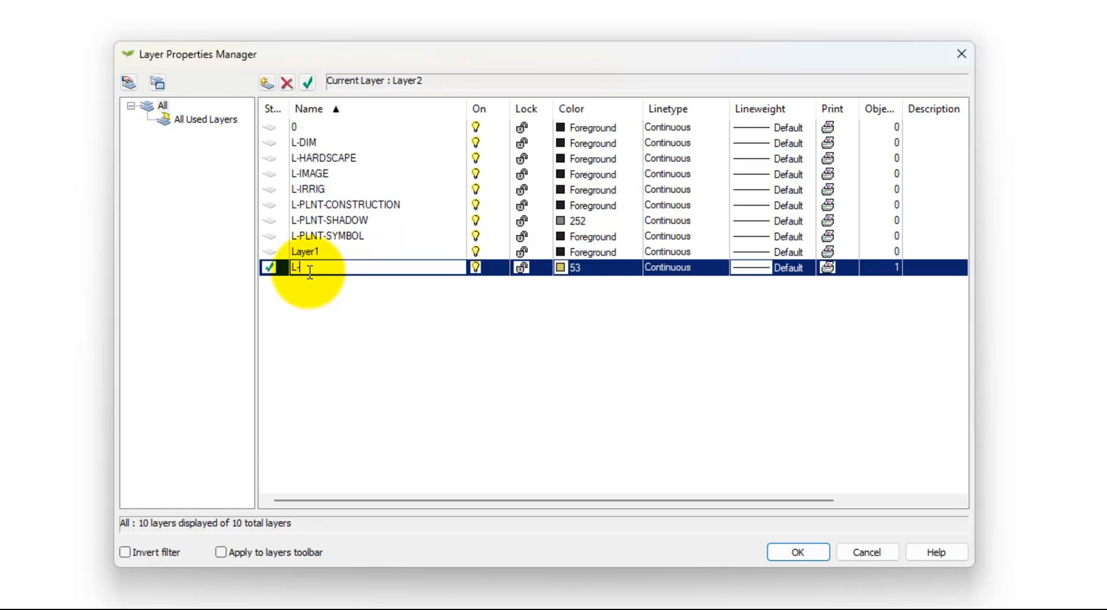
type("TEST")
key("BackSpace")
key("BackSpace")
key("BackSpace")
type("es")
key("Return")
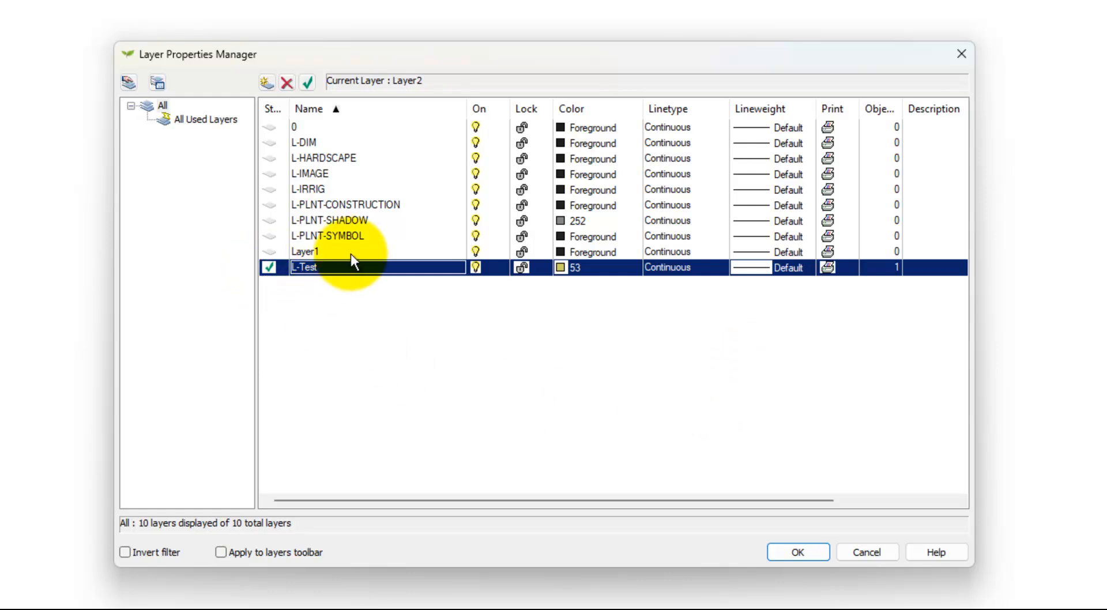
left_click(366, 236)
left_click(316, 251)
left_click(317, 251)
type("L")
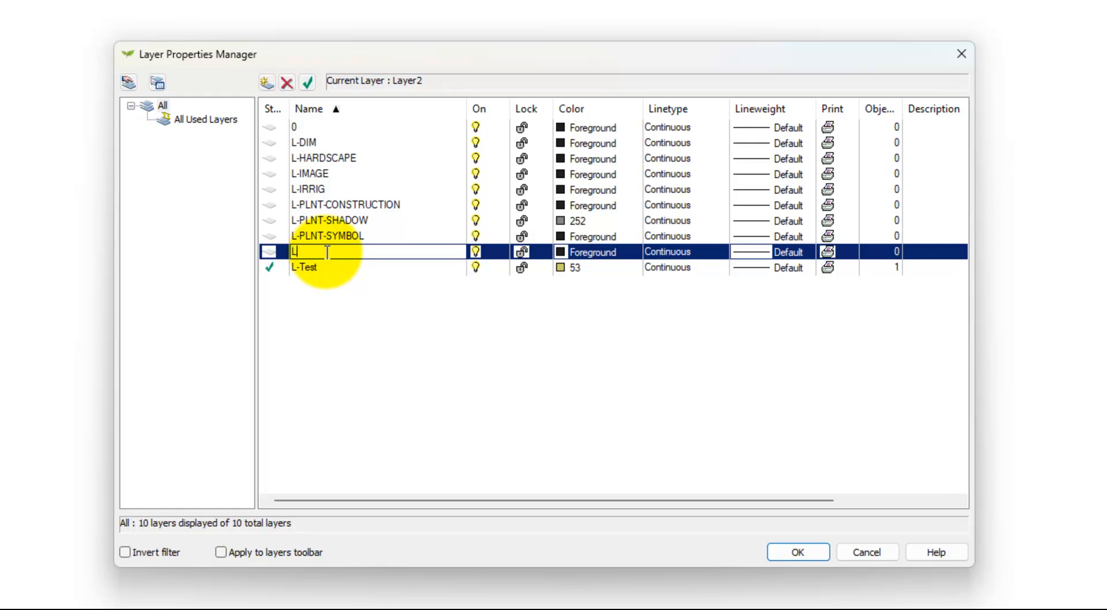
type("-tets3")
key("Escape")
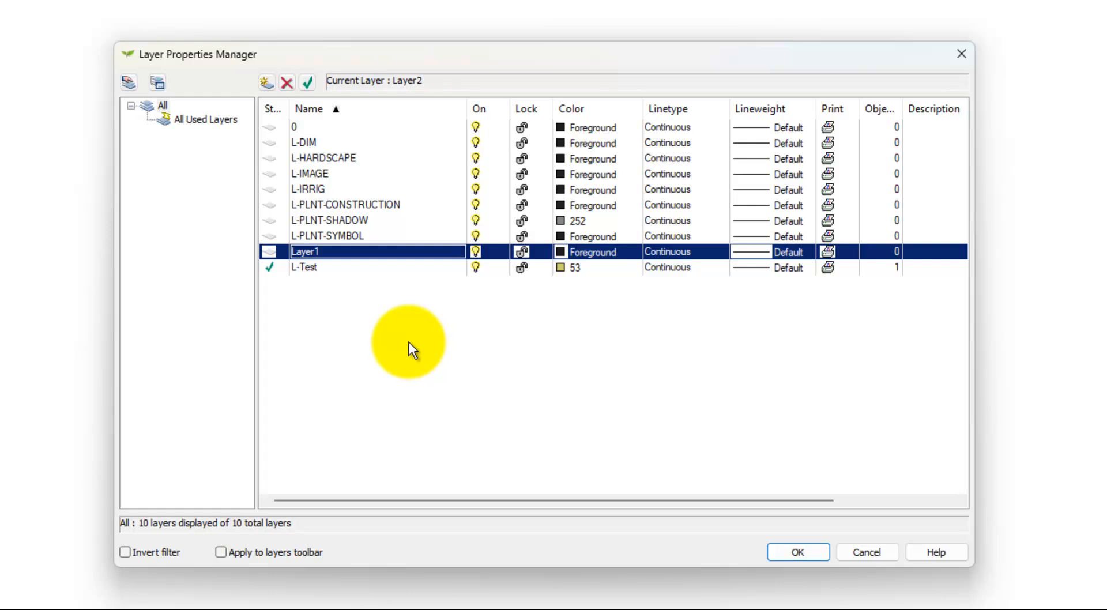
Step: Close the Layer Properties Manager and close the unnamed circle drawing without saving changes
left_click(960, 55)
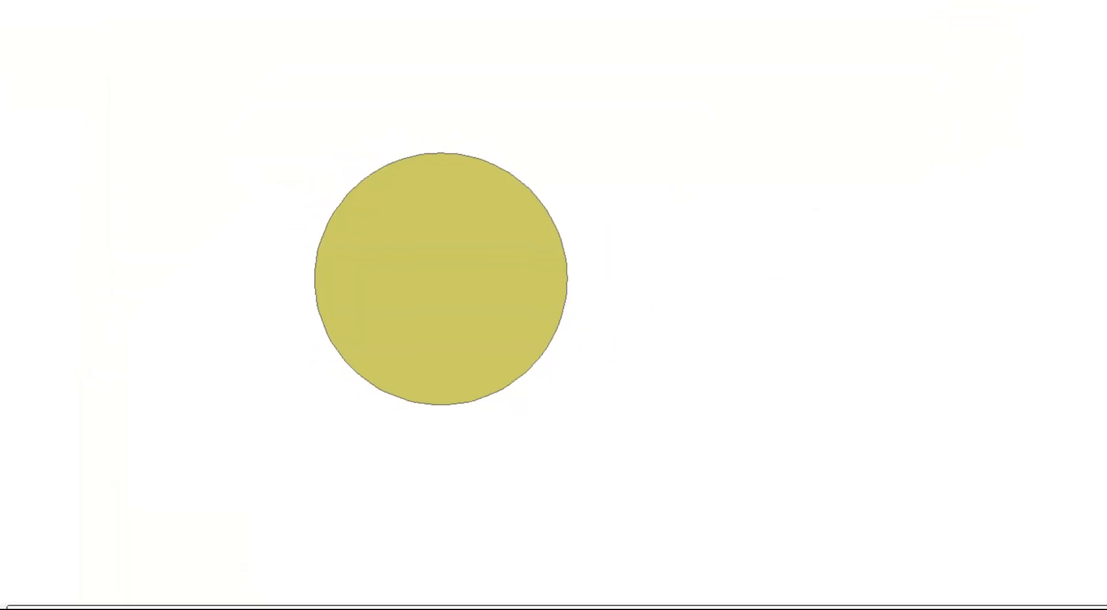
left_click(1101, 8)
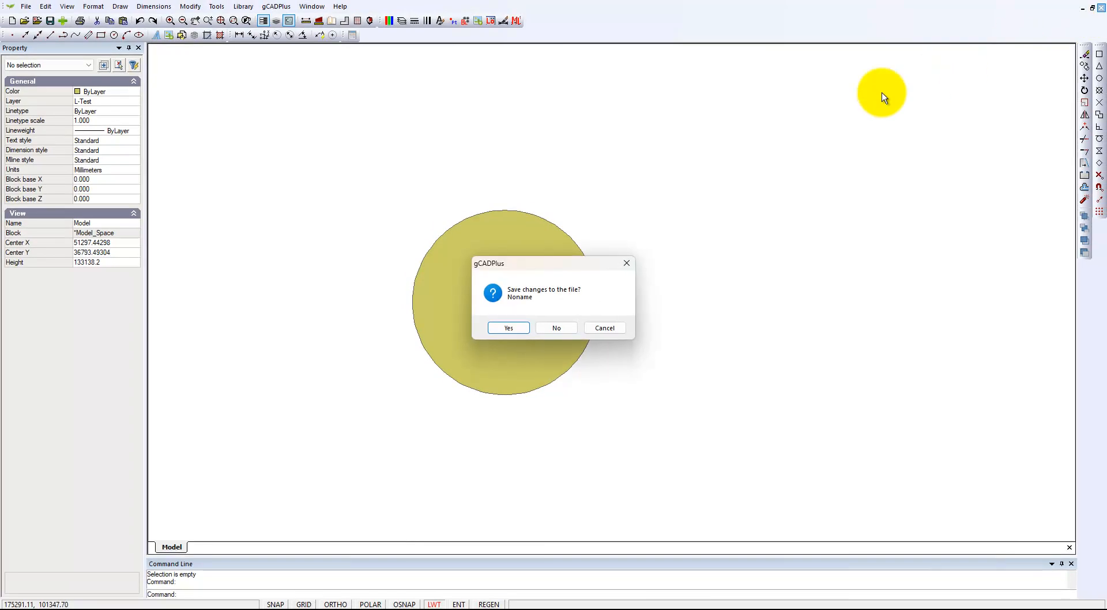
left_click(555, 328)
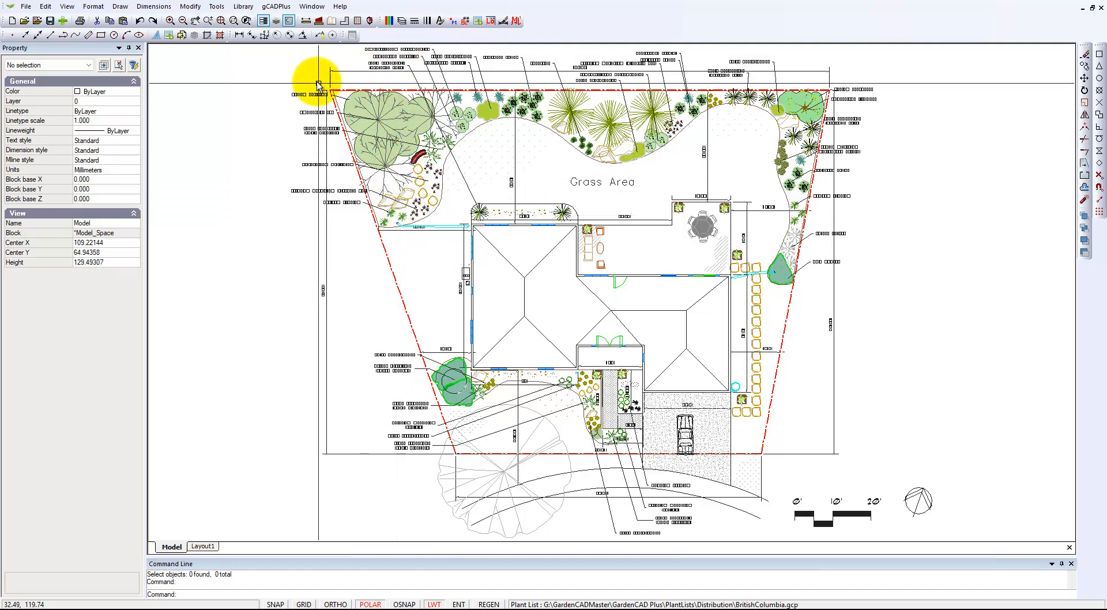
Step: Tile the two open drawings vertically and review the full layer list of Janet2.lcd
left_click(307, 10)
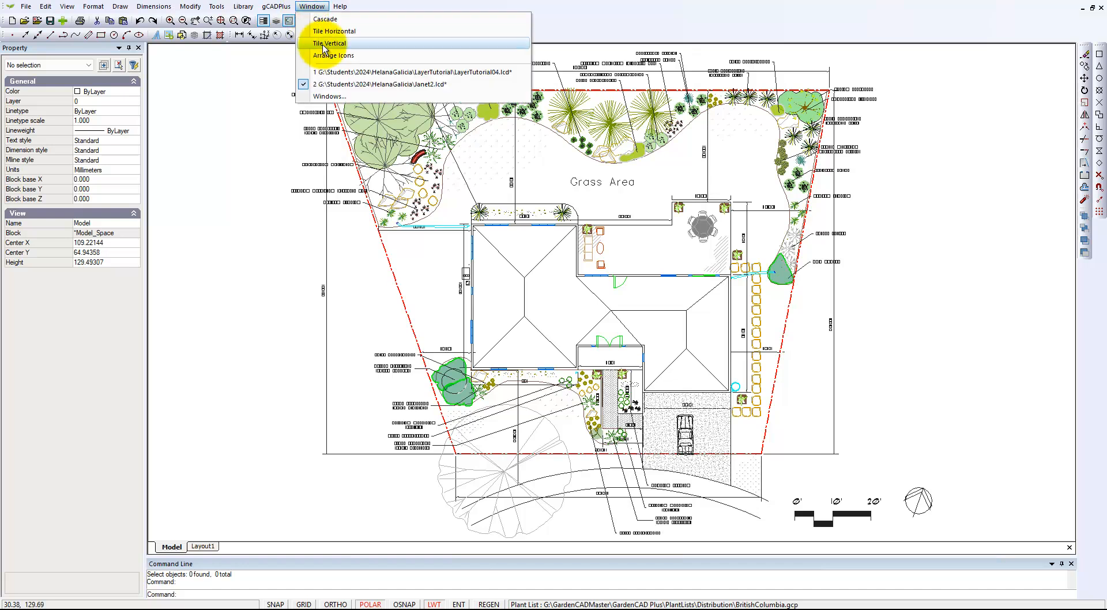
left_click(341, 50)
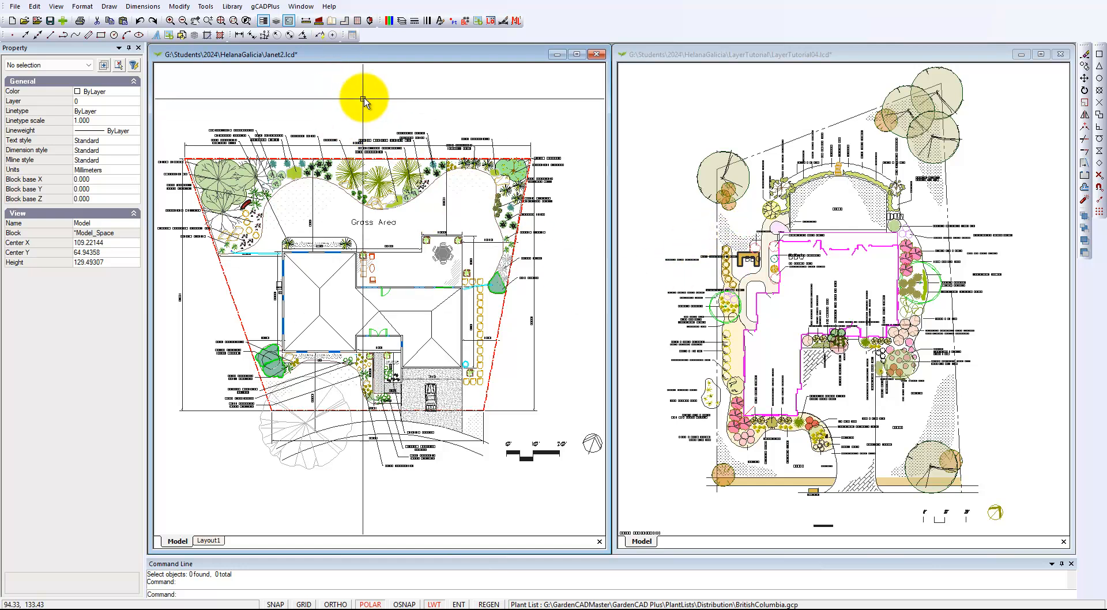
left_click(402, 21)
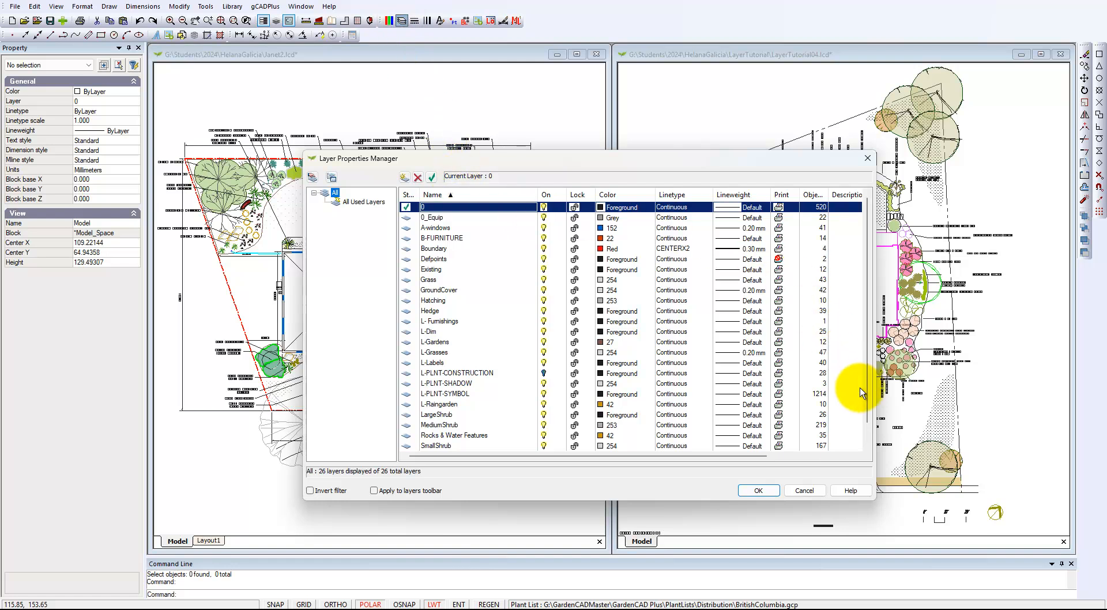
scroll(871, 417, "down", 1)
left_click_drag(871, 417, 869, 452)
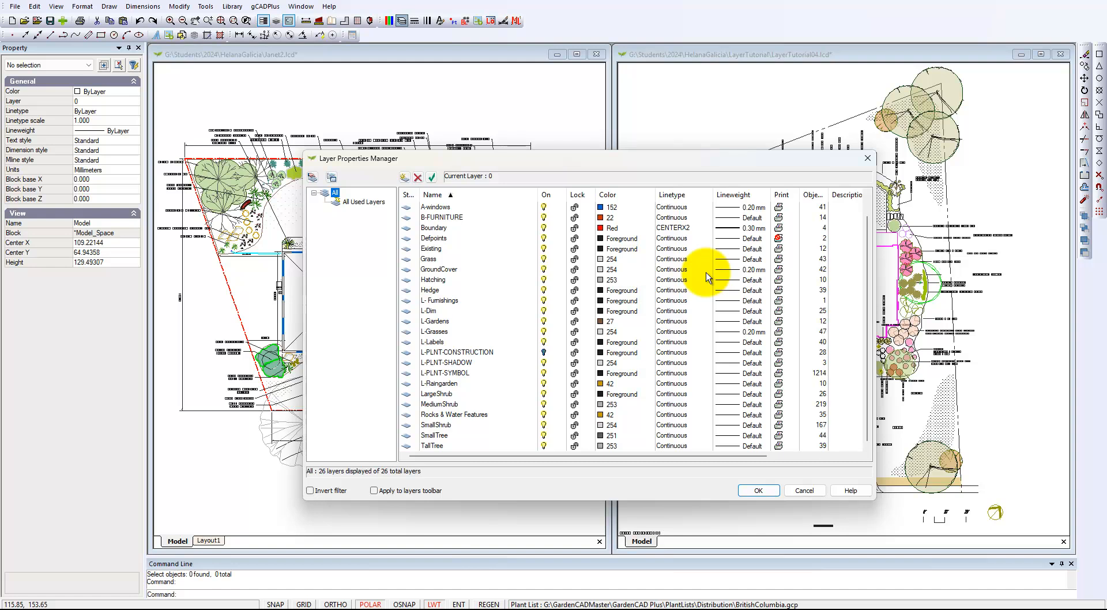
left_click(805, 491)
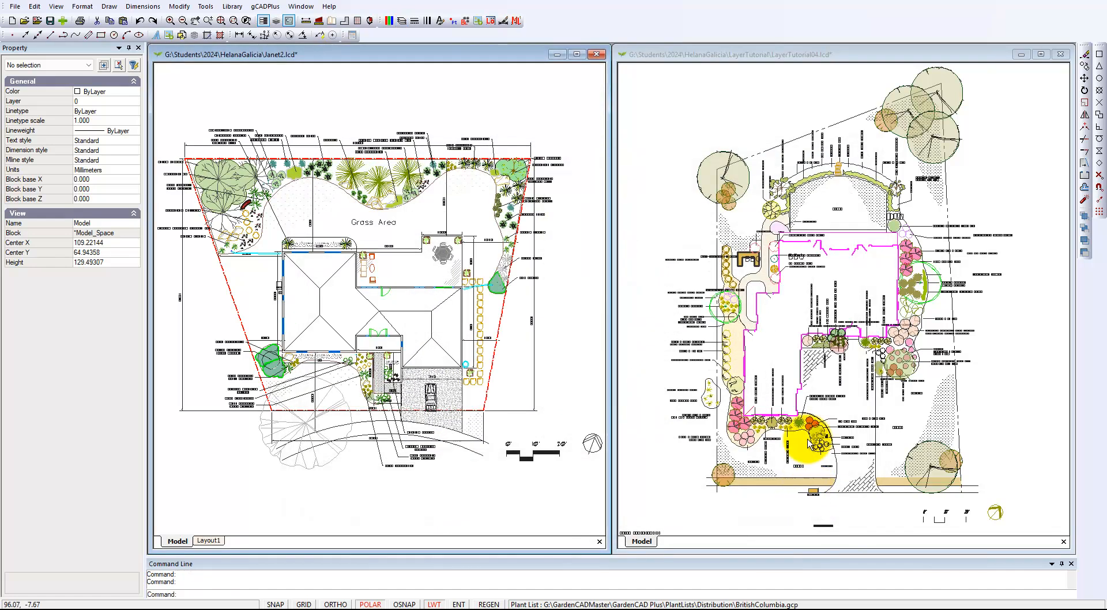
Step: Activate the LayerTutorial04.lcd drawing and review its used layers in the Layer Properties Manager
left_click(716, 130)
left_click(660, 94)
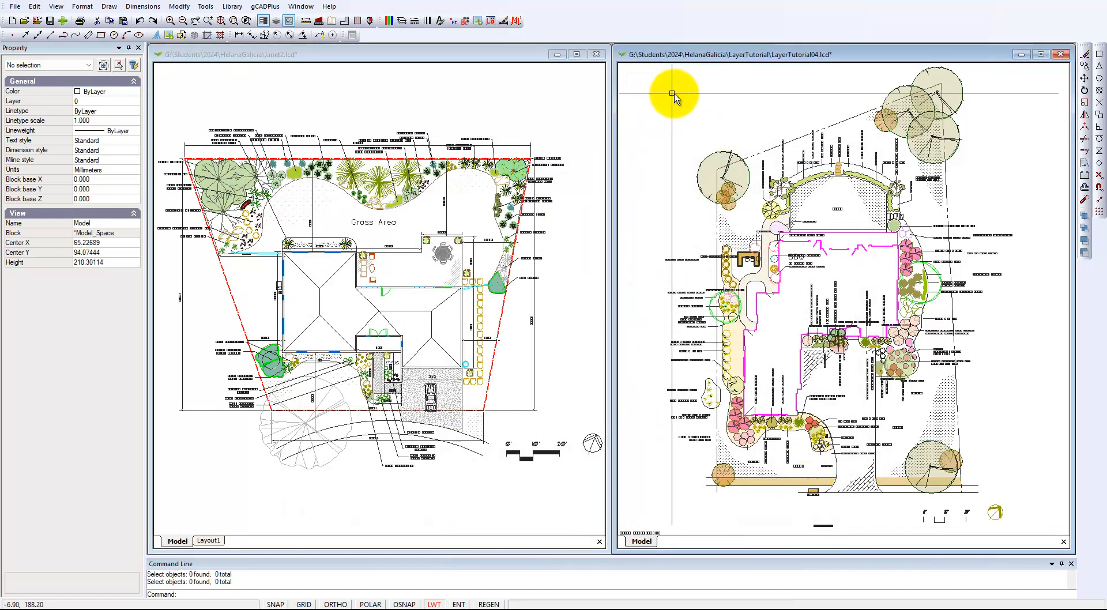
left_click(402, 21)
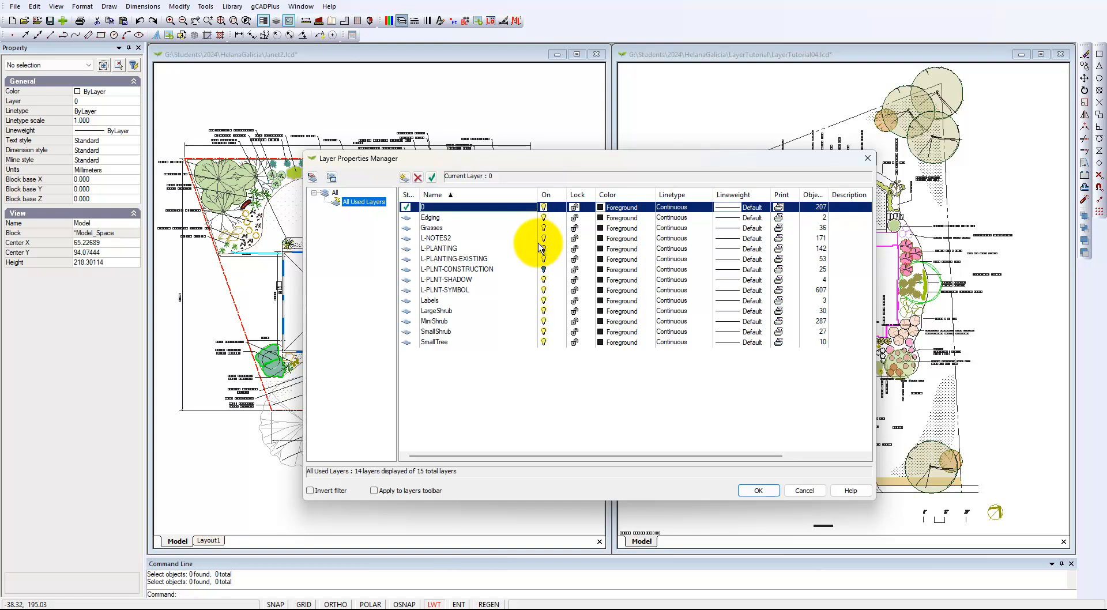
left_click(868, 160)
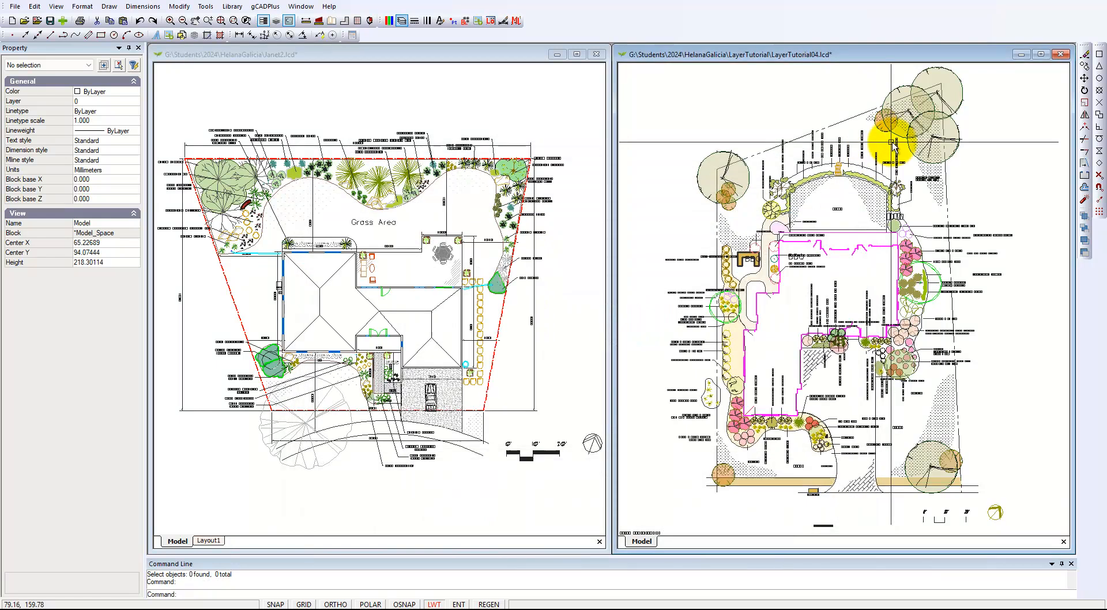
Step: Close Janet2.lcd without saving changes and maximize the LayerTutorial04.lcd drawing window
left_click(596, 53)
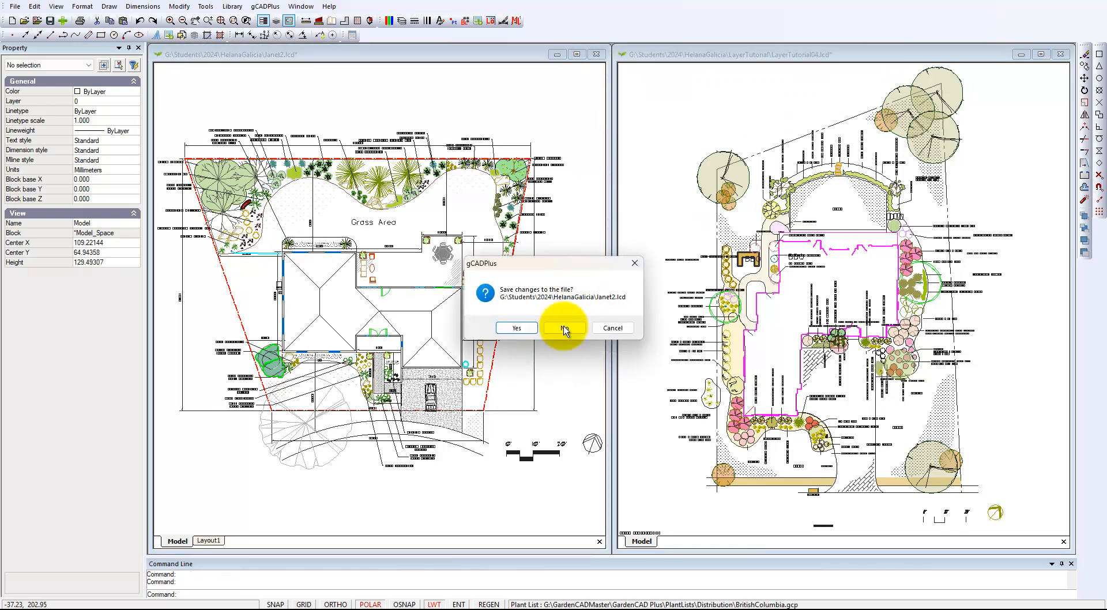
left_click(561, 332)
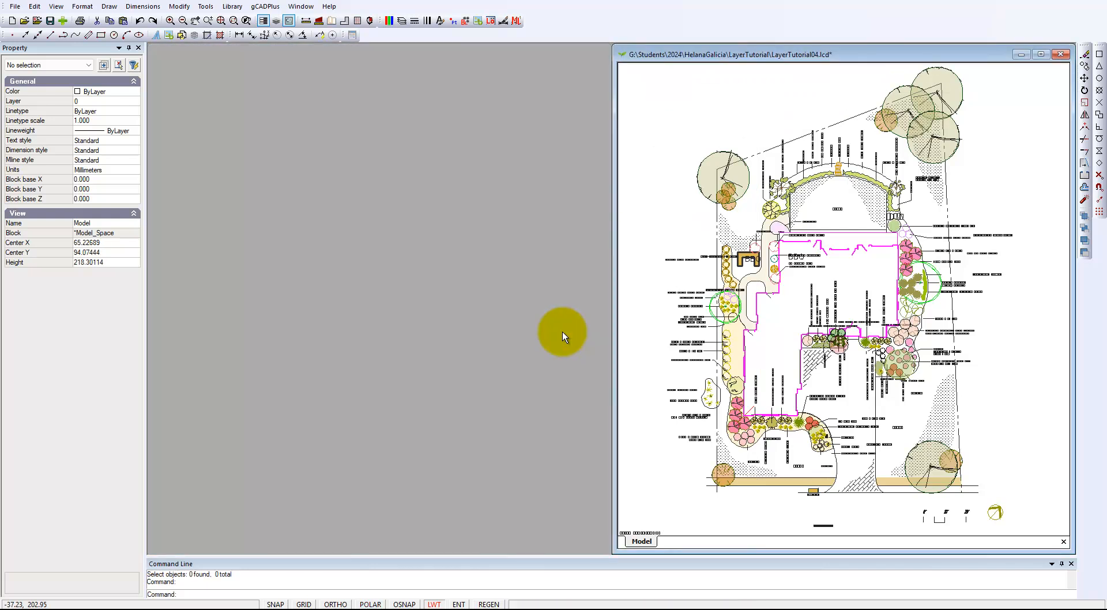
left_click(1041, 55)
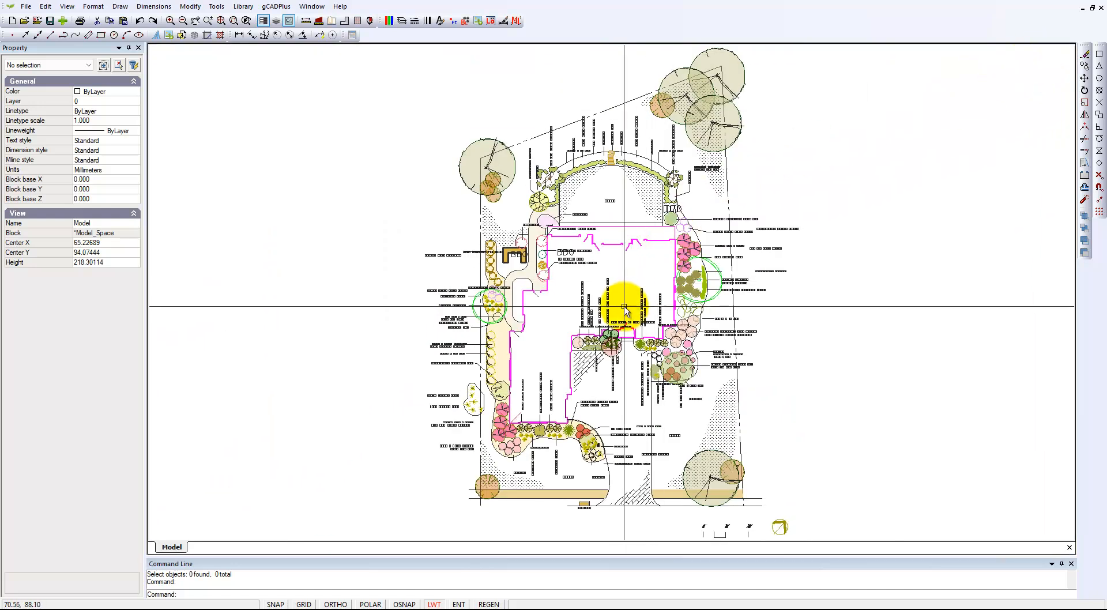
Step: Turn off the Labels layer in the LayerTutorial04.lcd drawing and apply the change
left_click(402, 23)
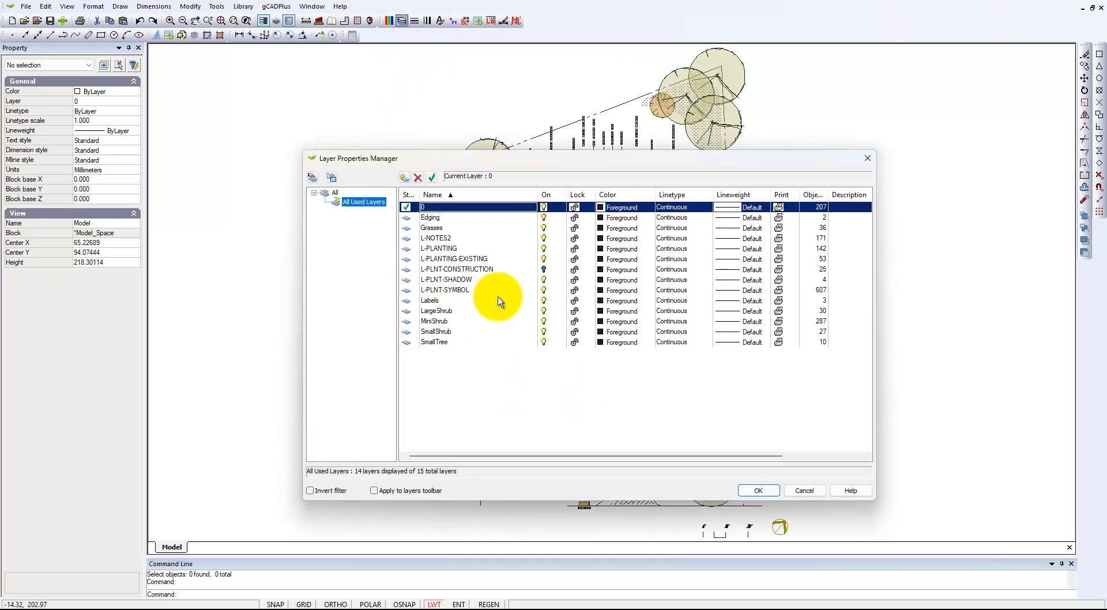
left_click(545, 302)
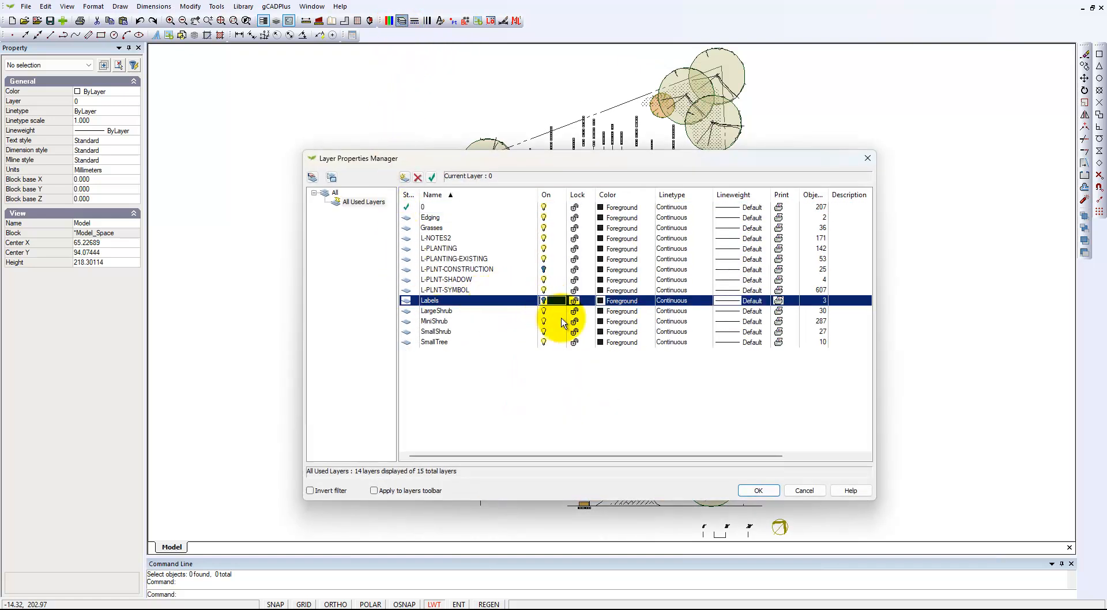
left_click(760, 492)
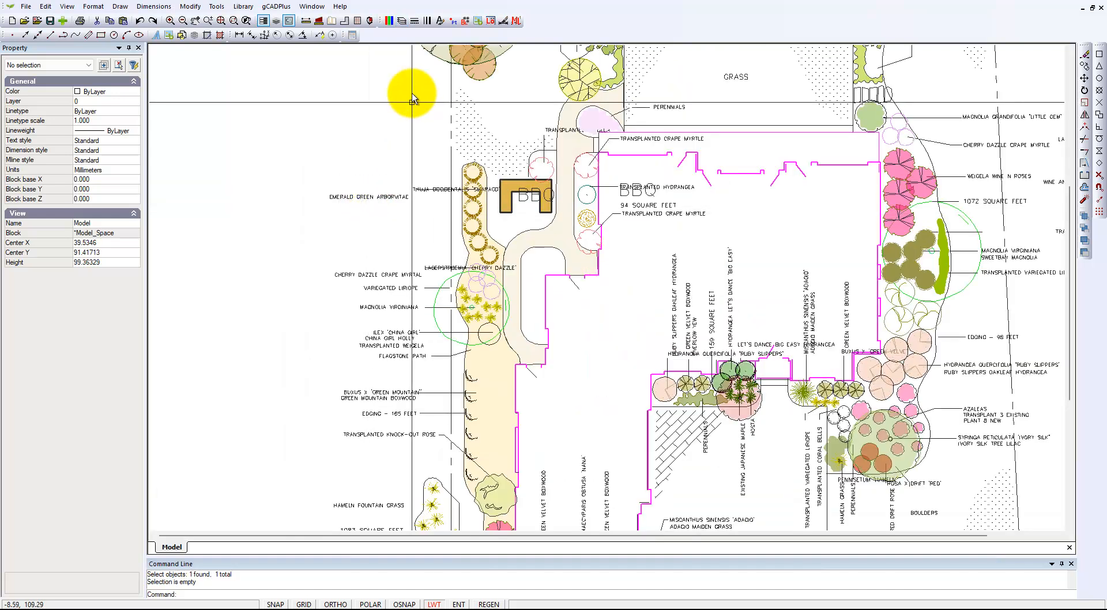
Step: Turn off the L-NOTES2 layer and apply the change to hide its plant notes
left_click(402, 22)
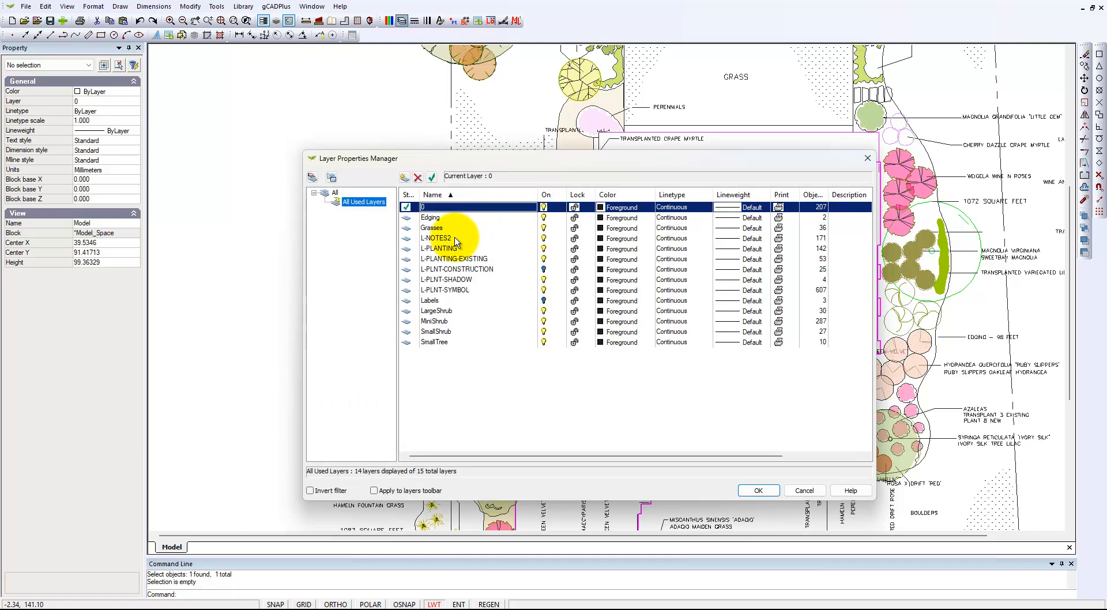
left_click(544, 238)
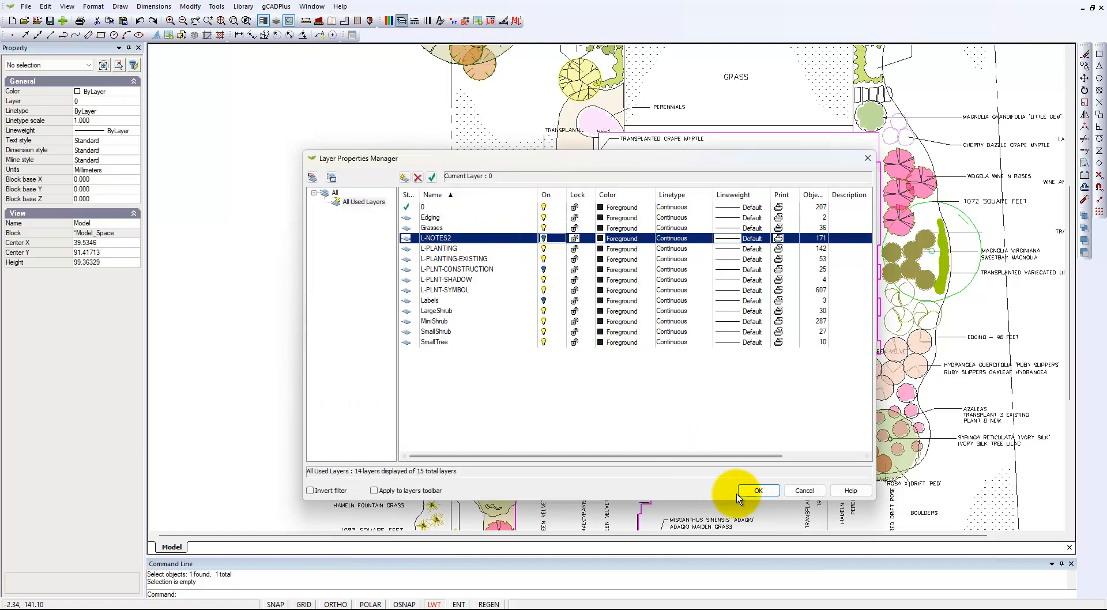
left_click(758, 490)
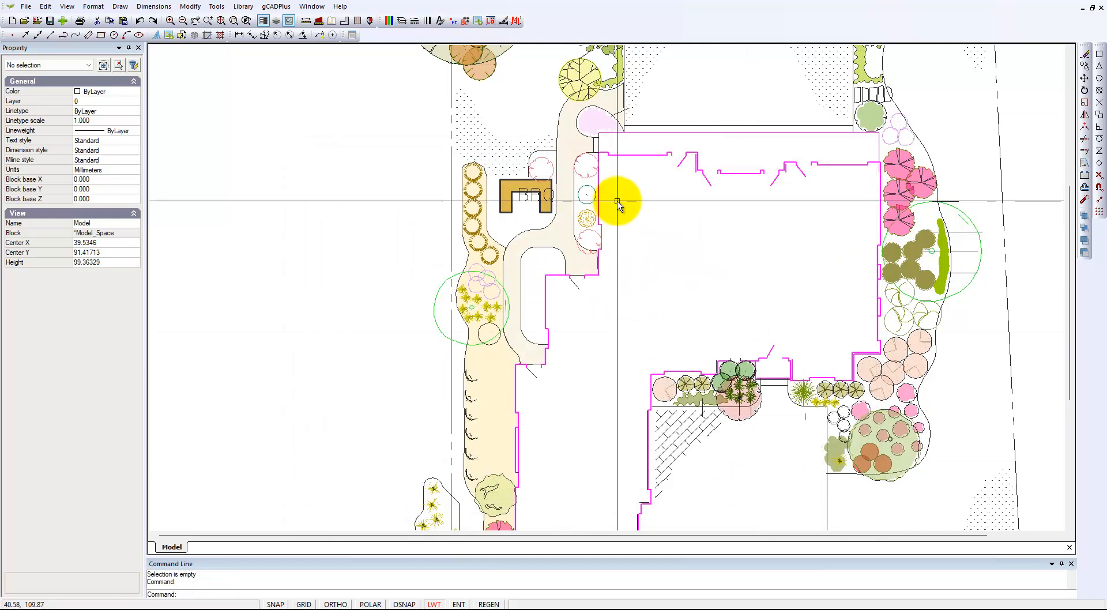
Step: Rename the layer L-NOTES2 as L-NOTES, declining to keep the current layer on, and make layer 0 current
left_click(400, 21)
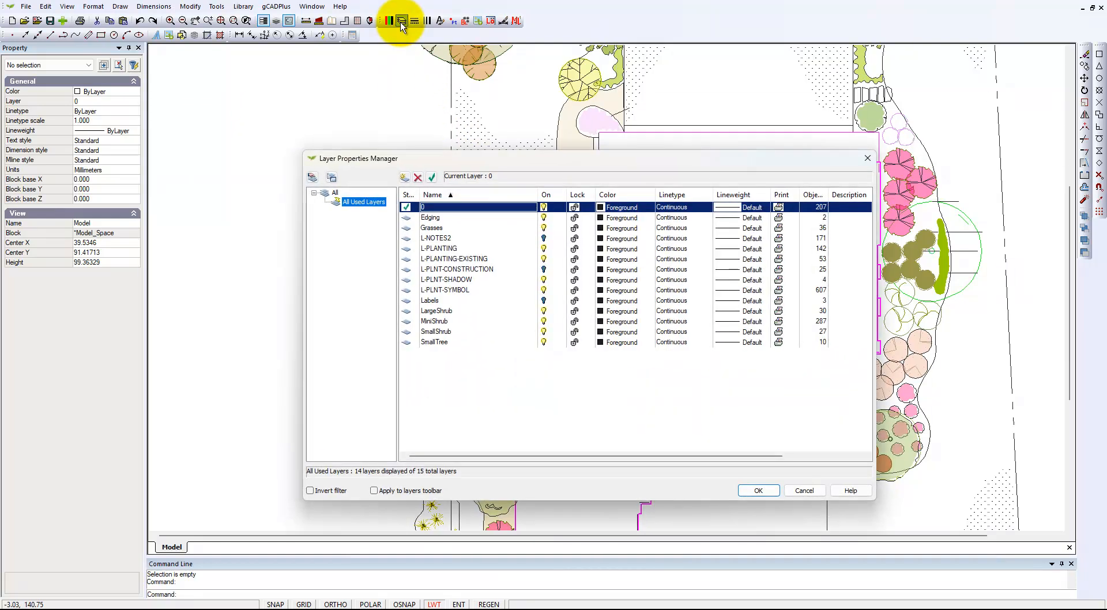
left_click(452, 240)
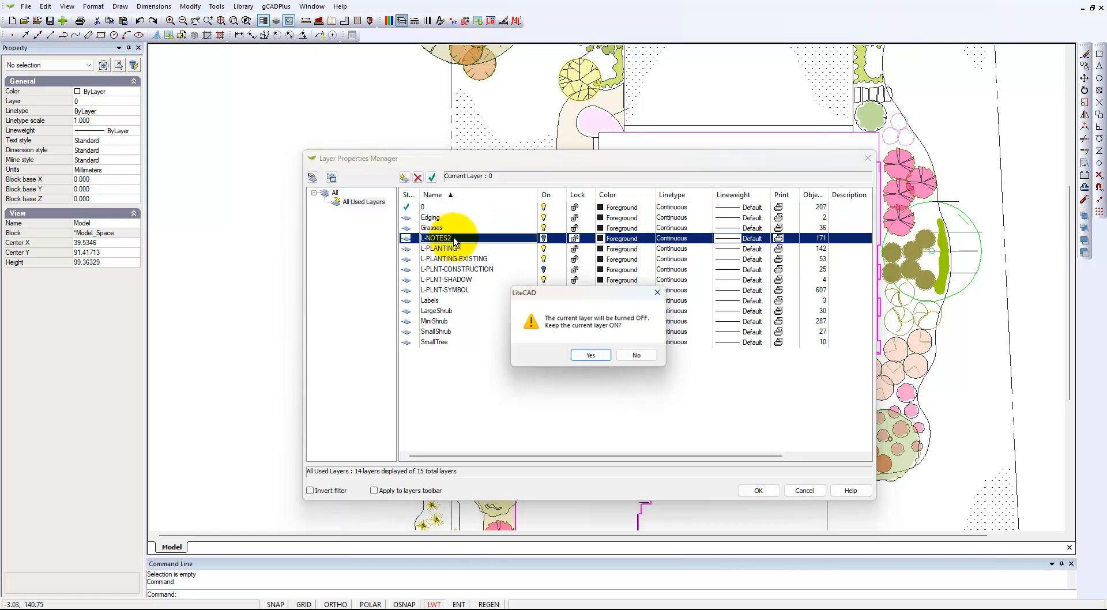
left_click(628, 351)
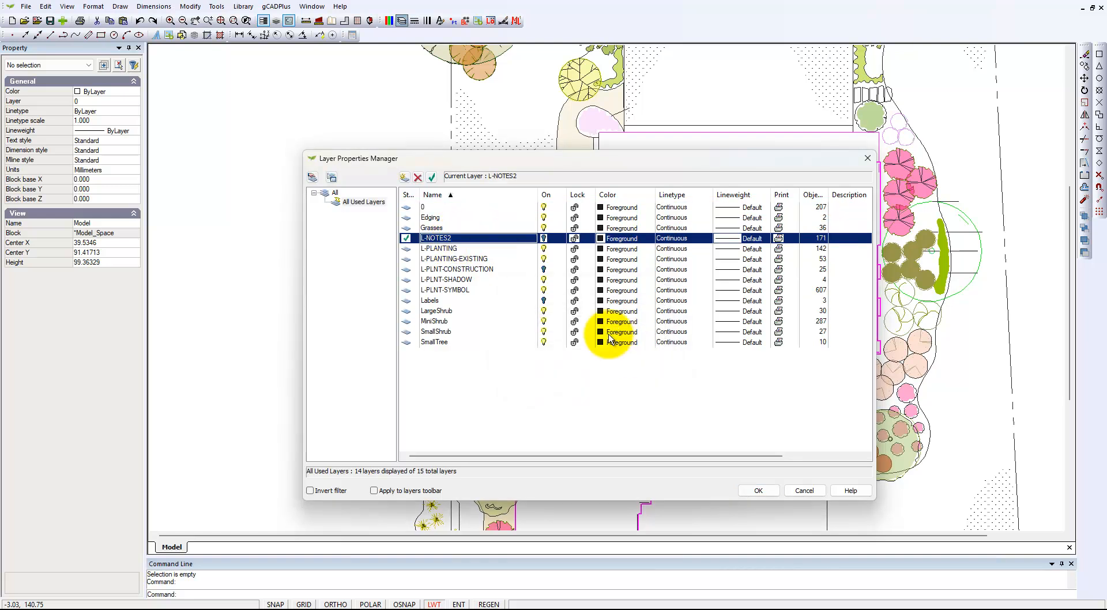
left_click(452, 239)
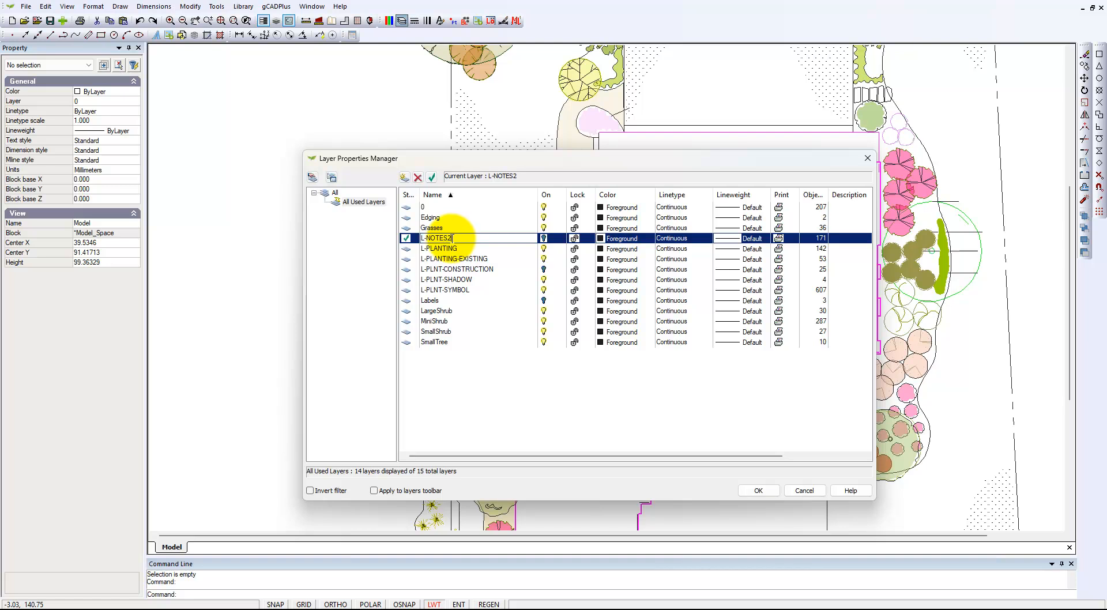
key("Return")
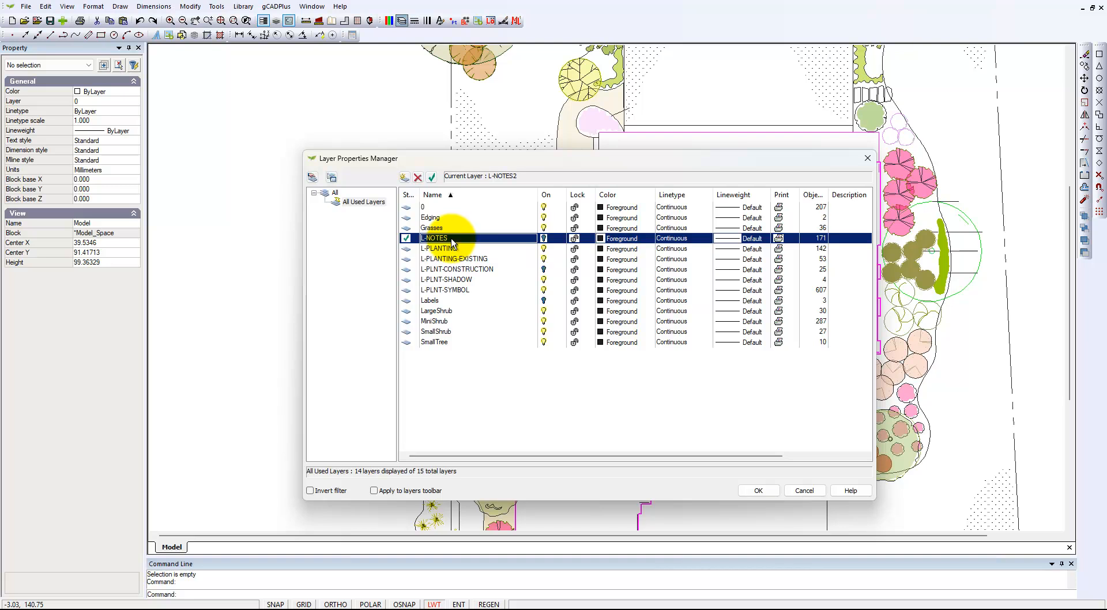
left_click(433, 208)
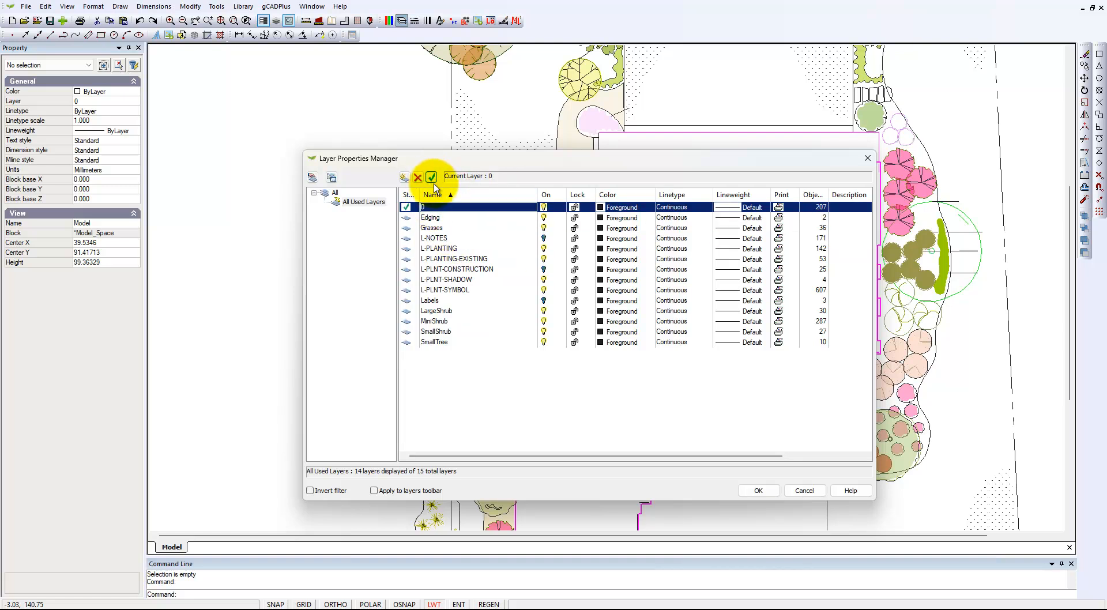
left_click(867, 157)
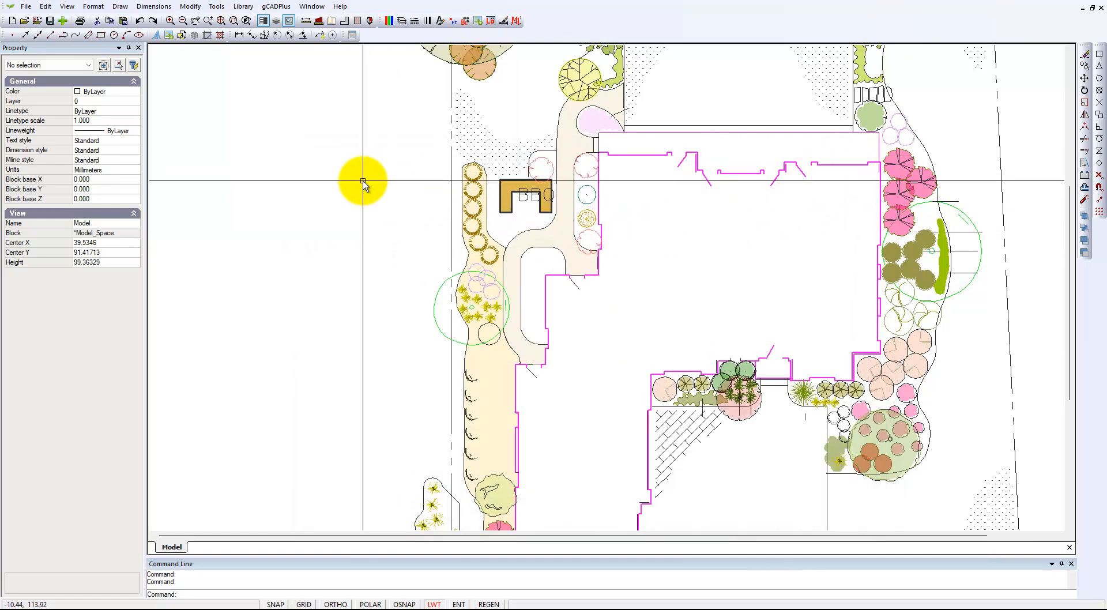
Step: Turn the L-NOTES layer on and apply the change to show its notes in the drawing
left_click(400, 22)
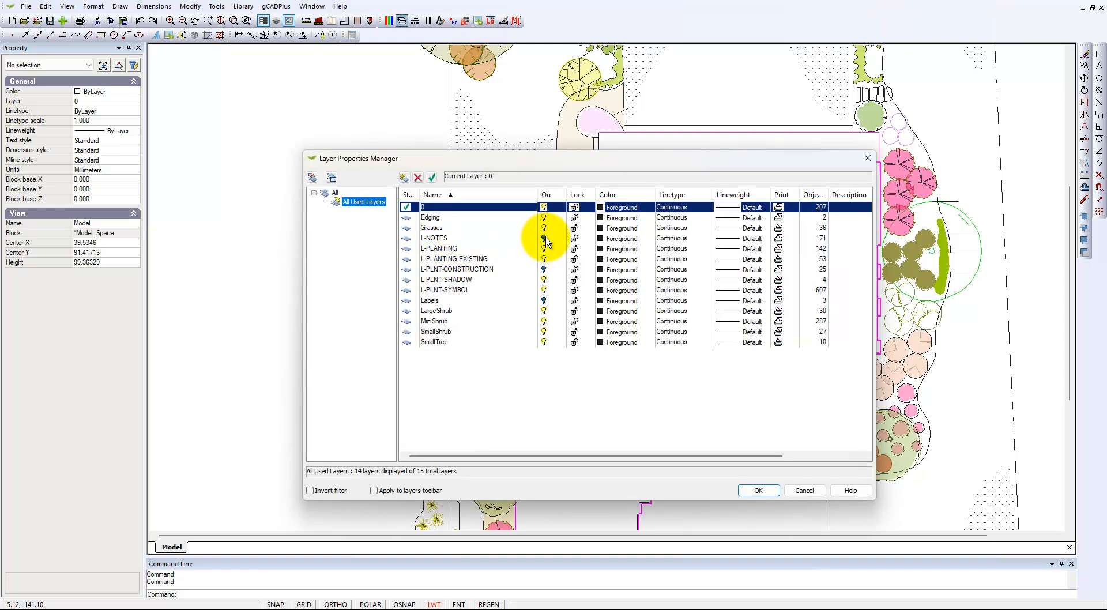
left_click(544, 238)
left_click(759, 491)
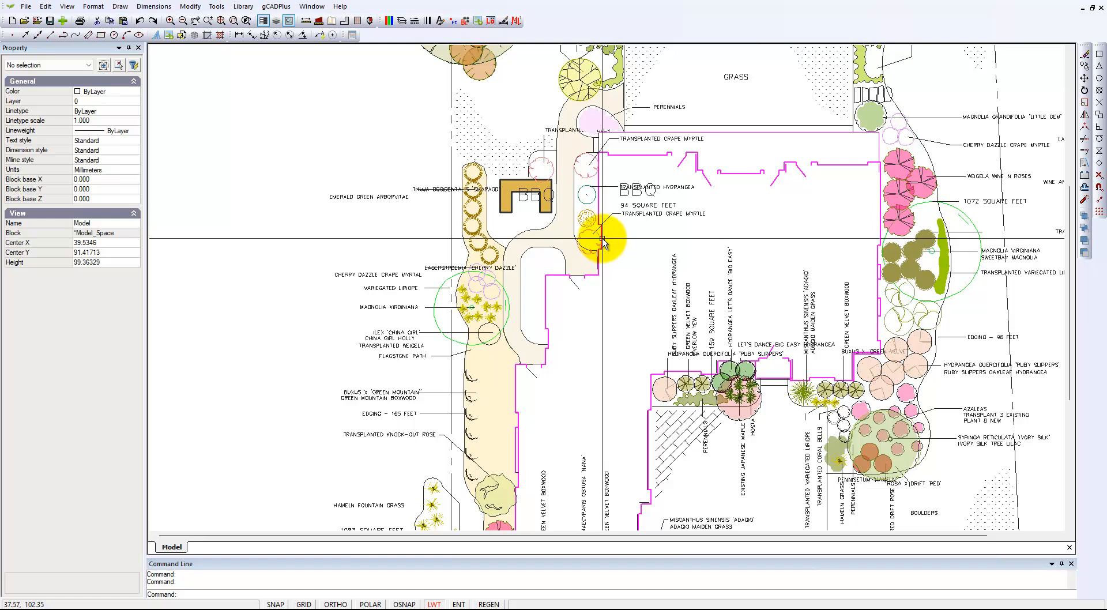
scroll(603, 241, "down", 1)
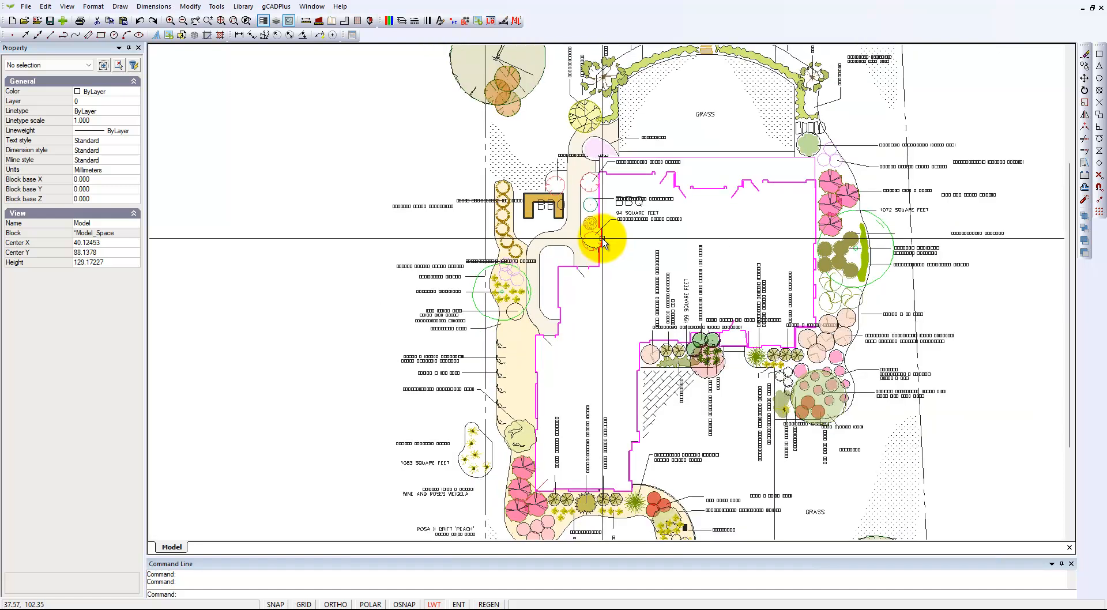